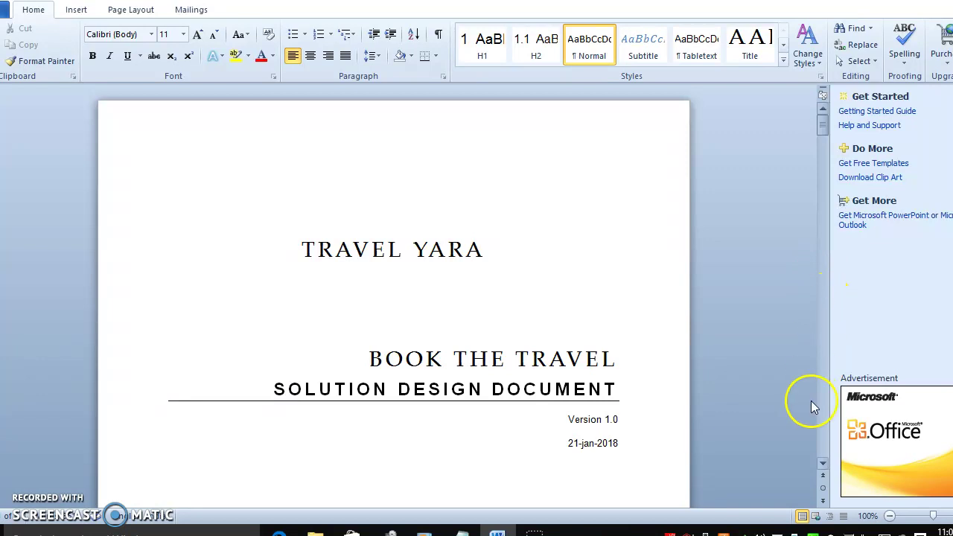
Scroll down past the cover page with the vertical scrollbar
click(823, 465)
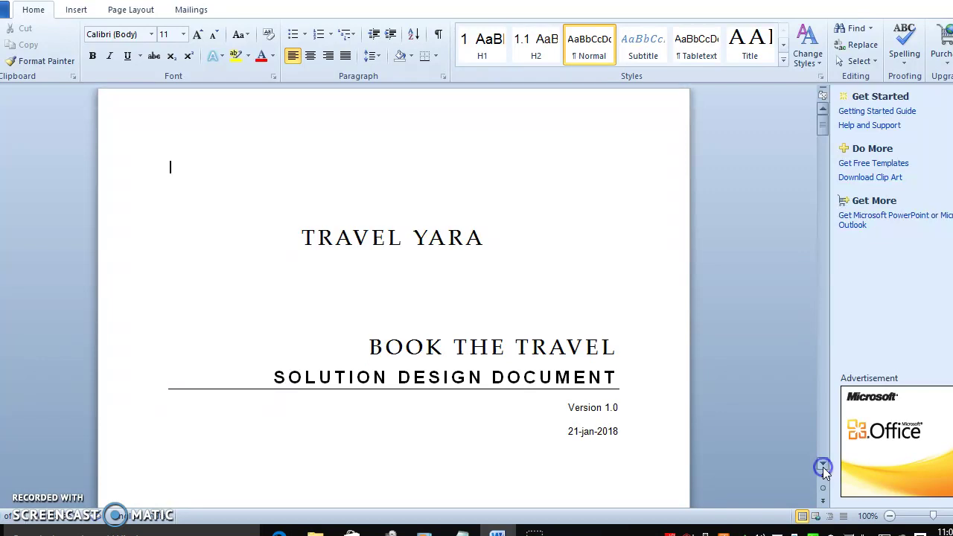
click(822, 464)
drag(823, 468, 823, 428)
click(824, 463)
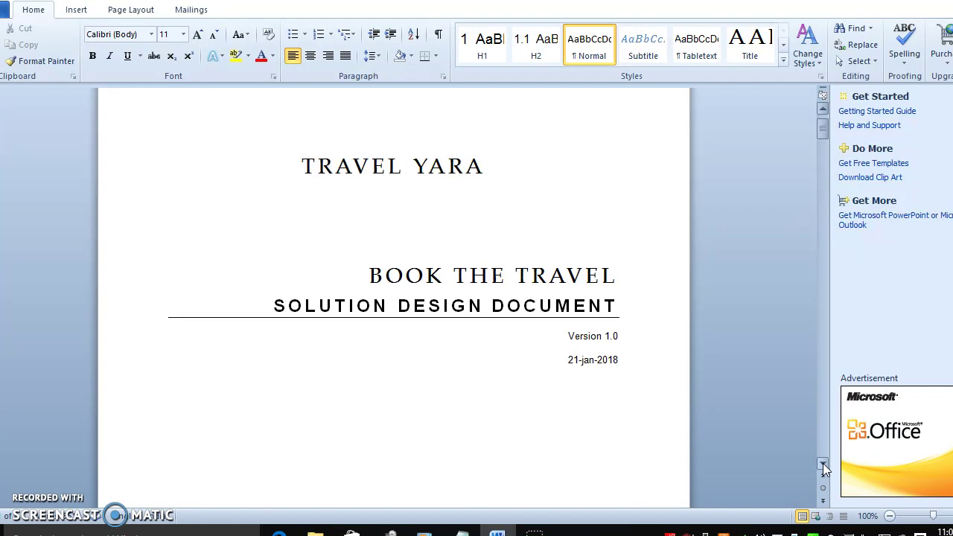
click(823, 465)
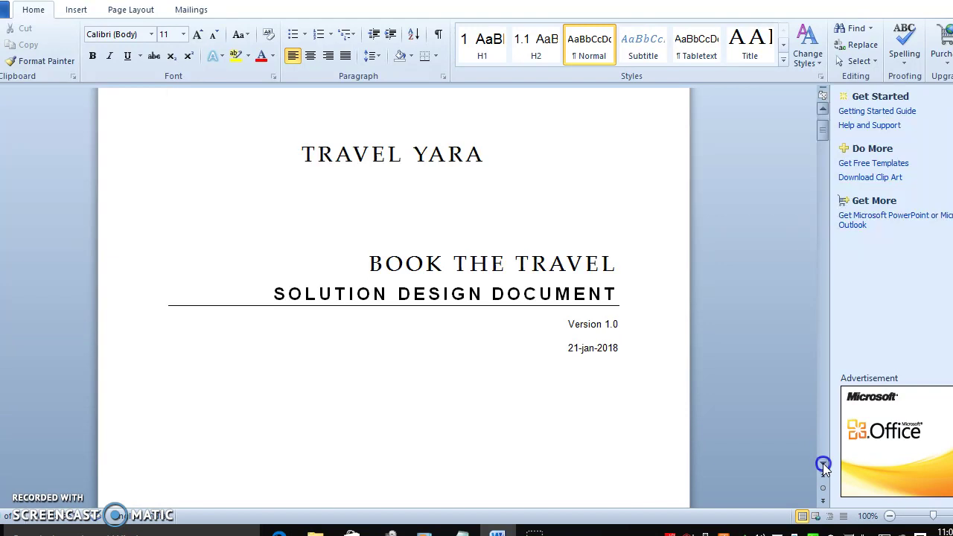
click(823, 465)
click(823, 465)
click(823, 466)
click(823, 465)
click(822, 465)
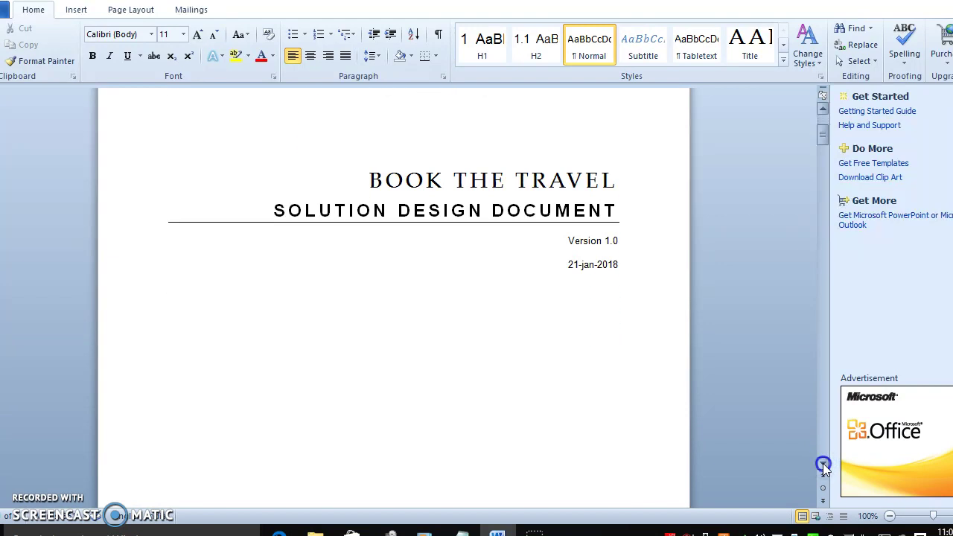
click(822, 465)
click(823, 465)
click(823, 466)
click(823, 466)
click(822, 465)
click(823, 464)
click(822, 464)
click(823, 464)
click(823, 465)
click(823, 465)
click(823, 464)
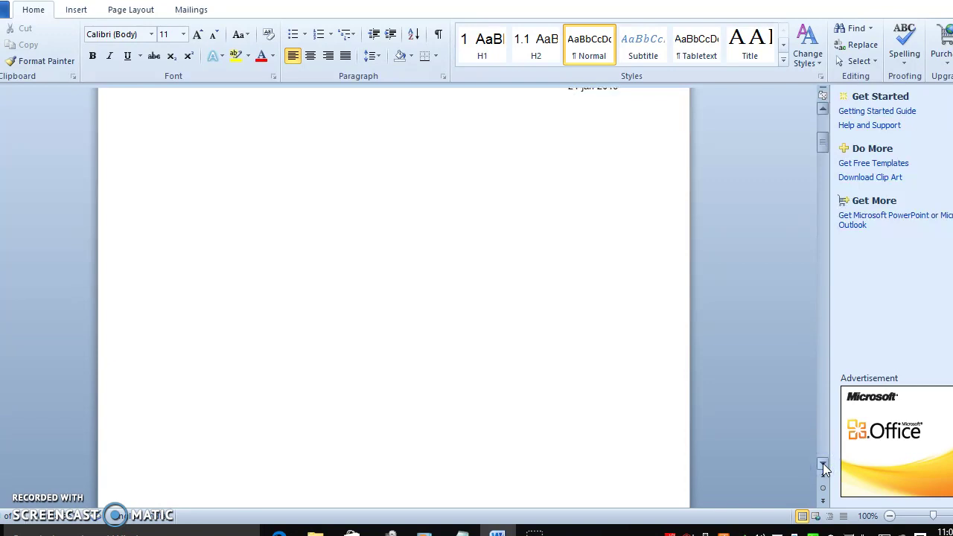
click(822, 465)
click(823, 464)
click(823, 464)
click(823, 465)
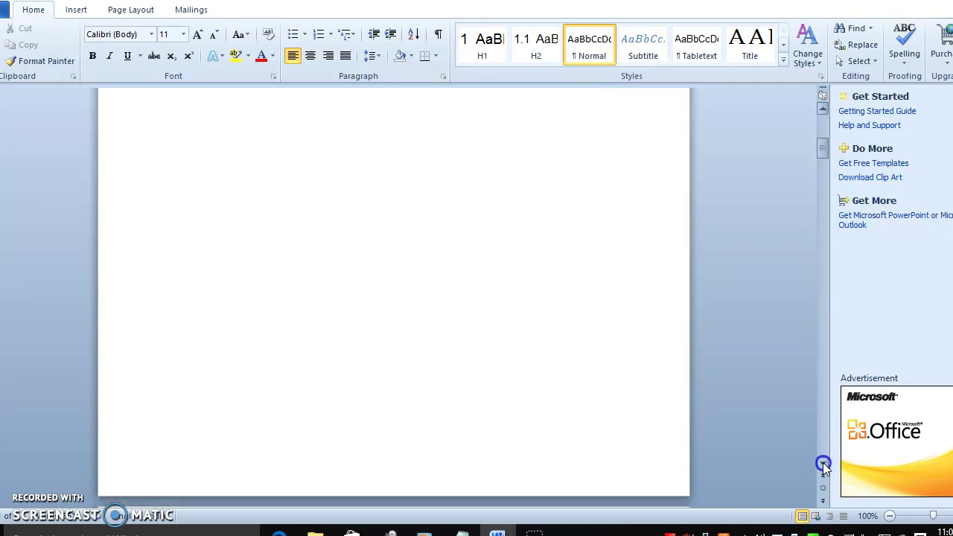
Place the caret in the cover text and move down past the Version History table
click(470, 394)
click(456, 390)
key(Down)
key(Down)
key(Down)
key(Down)
key(Down)
key(Down)
key(Down)
key(Down)
key(Down)
key(Down)
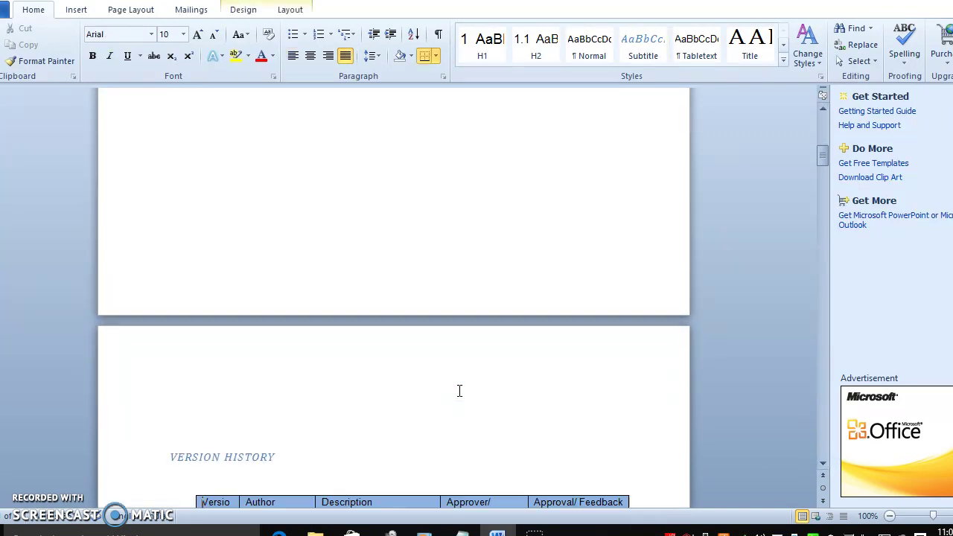
key(Down)
key(Down)
key(Down)
key(Down)
key(Down)
key(Down)
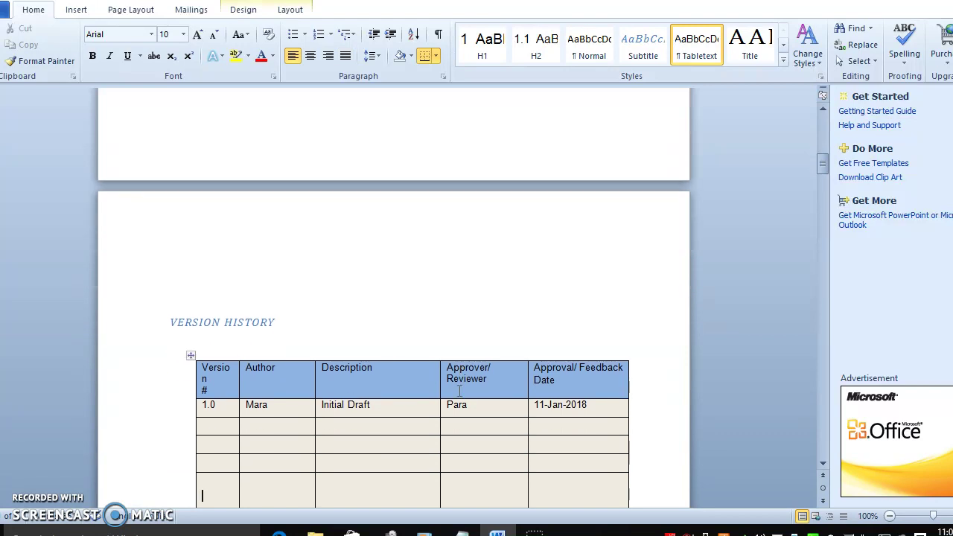
key(Down)
key(Down)
key(Down)
key(Down)
key(Down)
key(Down)
key(Down)
key(Down)
key(Down)
key(Down)
key(Down)
key(Down)
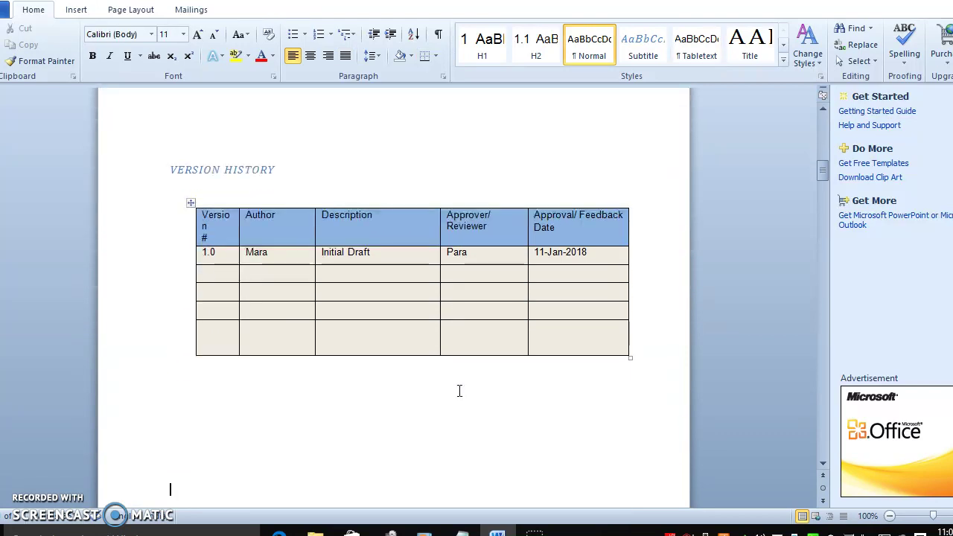
key(Down)
key(Down)
key(Down)
key(Down)
key(Down)
key(Down)
key(Down)
key(Down)
key(Down)
key(Down)
key(Down)
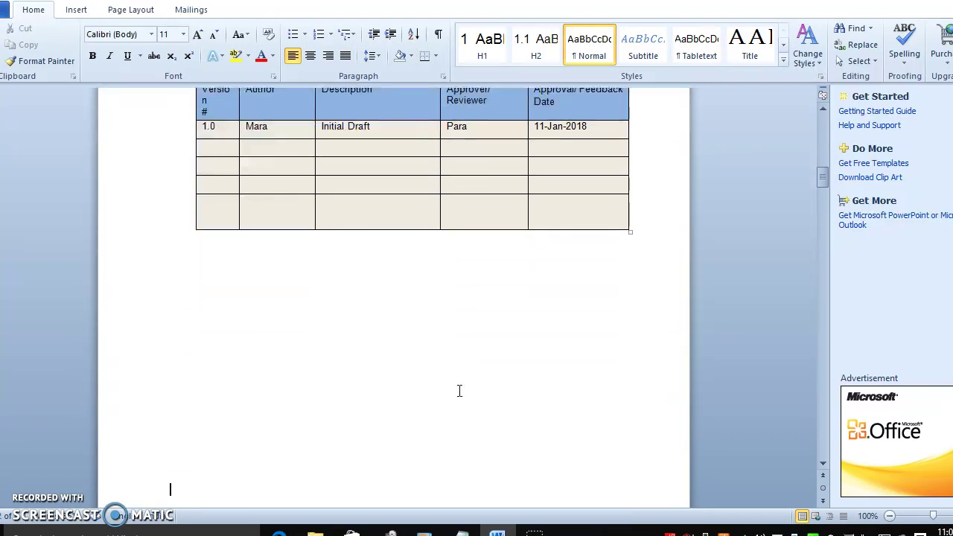
key(Down)
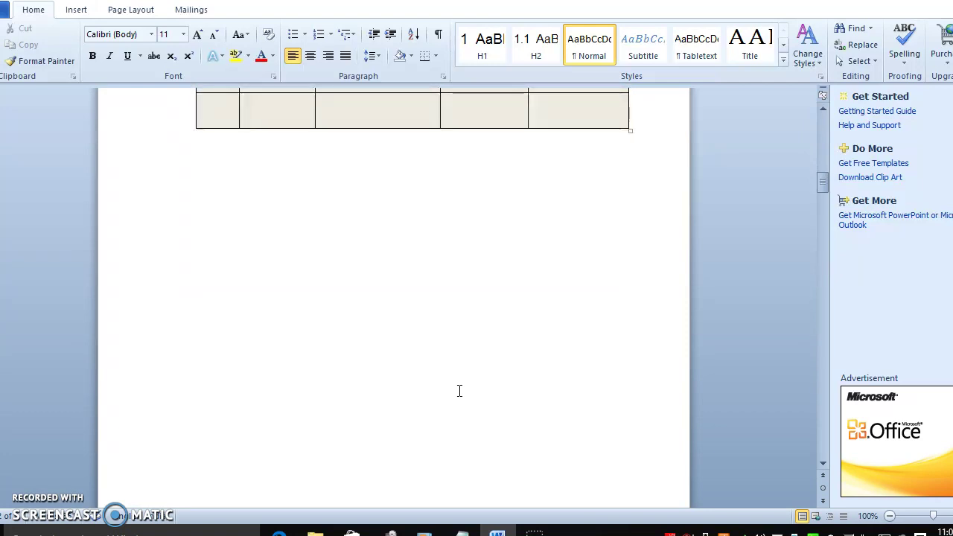
key(Down)
key(Down)
key(Down)
key(Down)
key(Down)
key(Down)
key(Down)
key(Down)
key(Down)
key(Down)
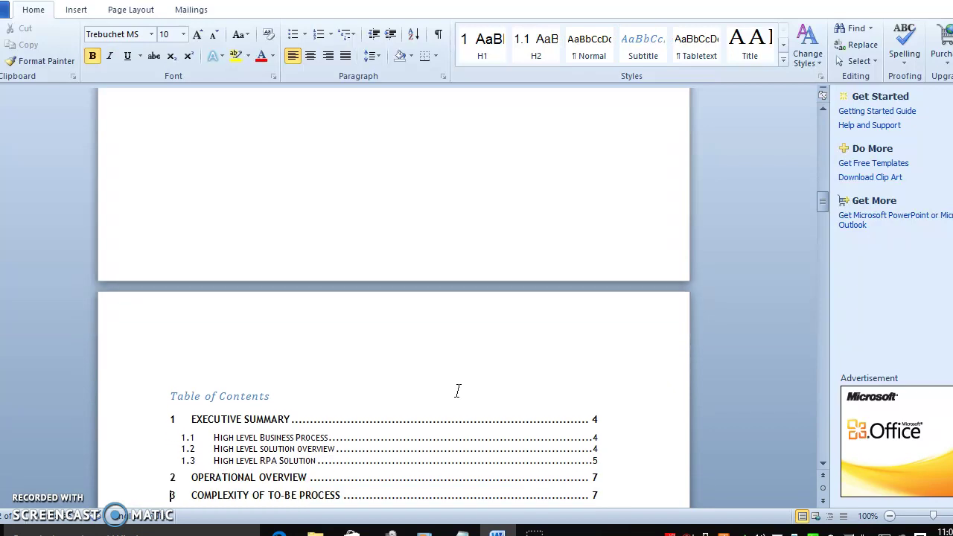
Move the caret down through the Table of Contents to just after the 18 Glossary entry
key(Down)
key(Down)
key(Down)
key(Down)
key(Down)
key(Down)
key(Down)
key(Down)
key(Down)
key(Down)
key(Down)
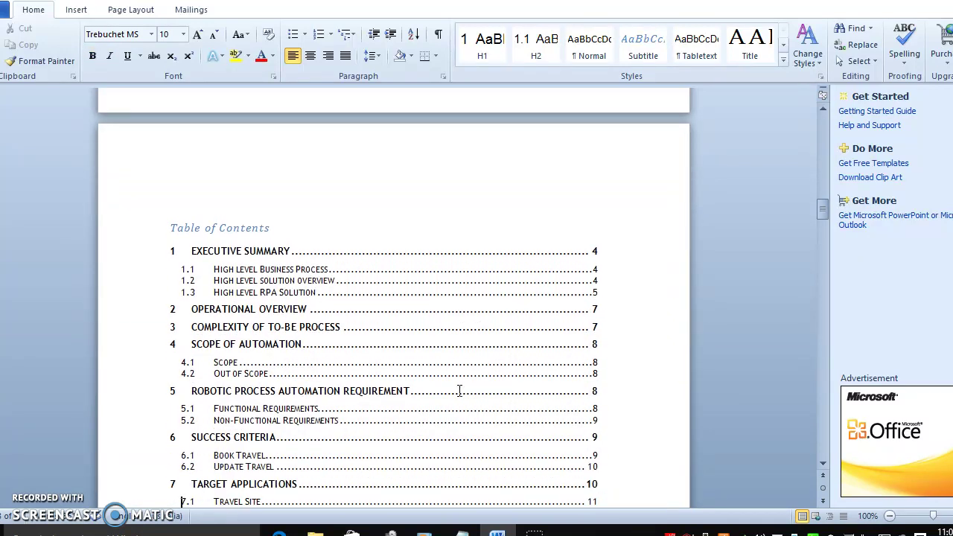
key(Down)
key(Down)
key(Down)
key(Down)
key(Down)
key(Down)
key(Down)
key(Down)
key(Down)
key(Down)
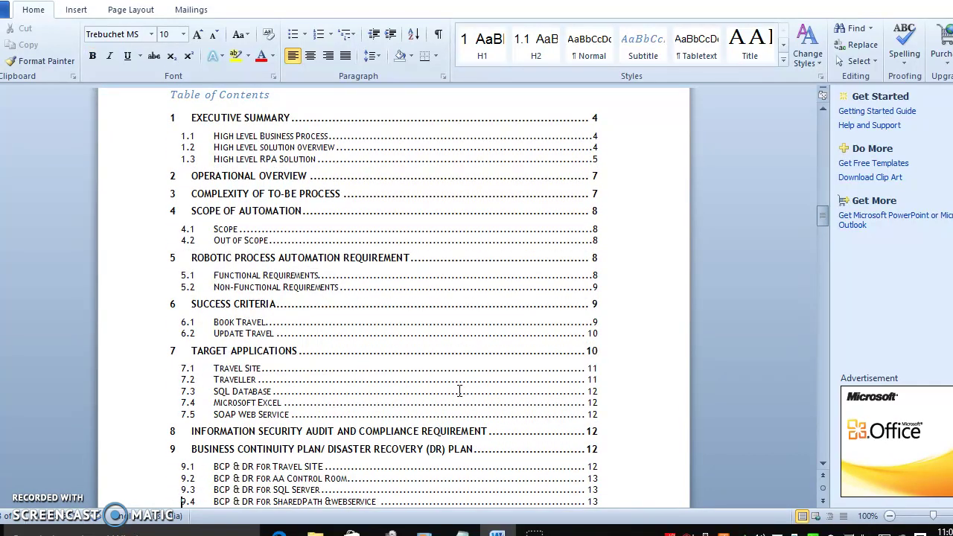
key(Down)
key(Down)
key(Down)
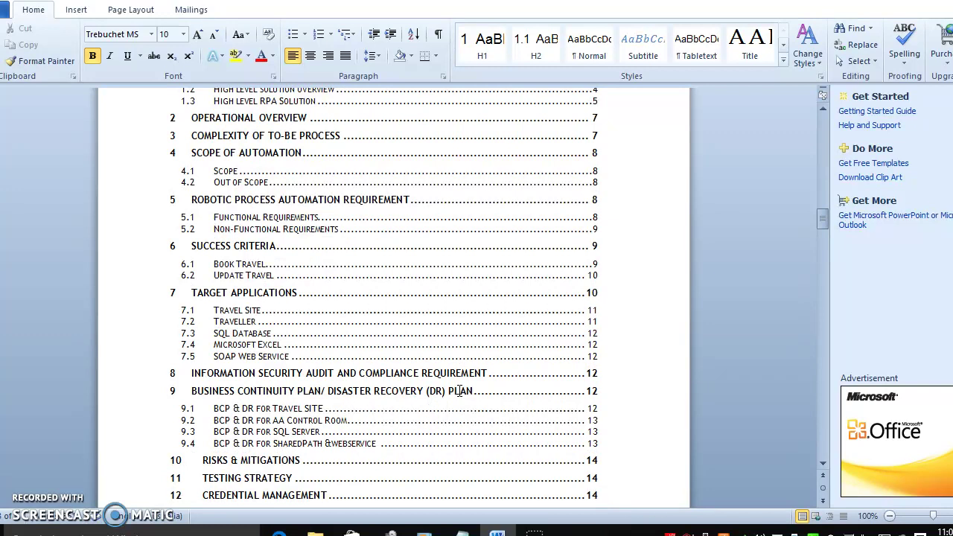
key(Down)
key(Down)
key(Down)
key(Down)
key(Down)
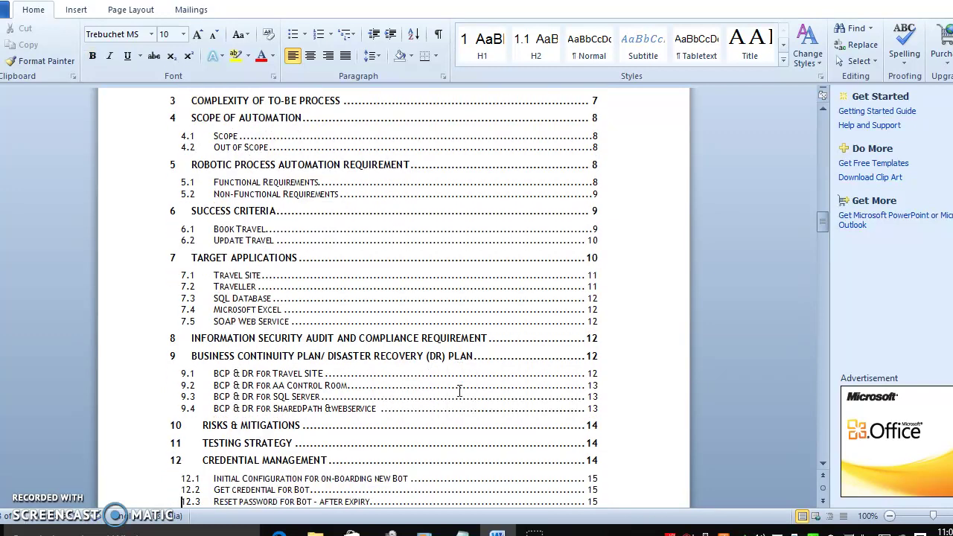
key(Down)
key(Down)
key(Down)
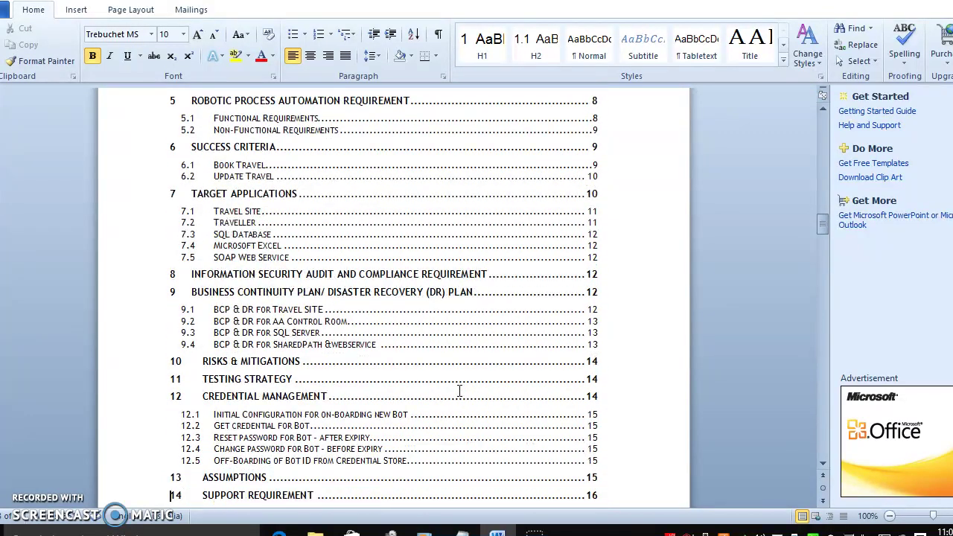
key(Down)
key(Down)
key(Down)
key(Down)
key(Down)
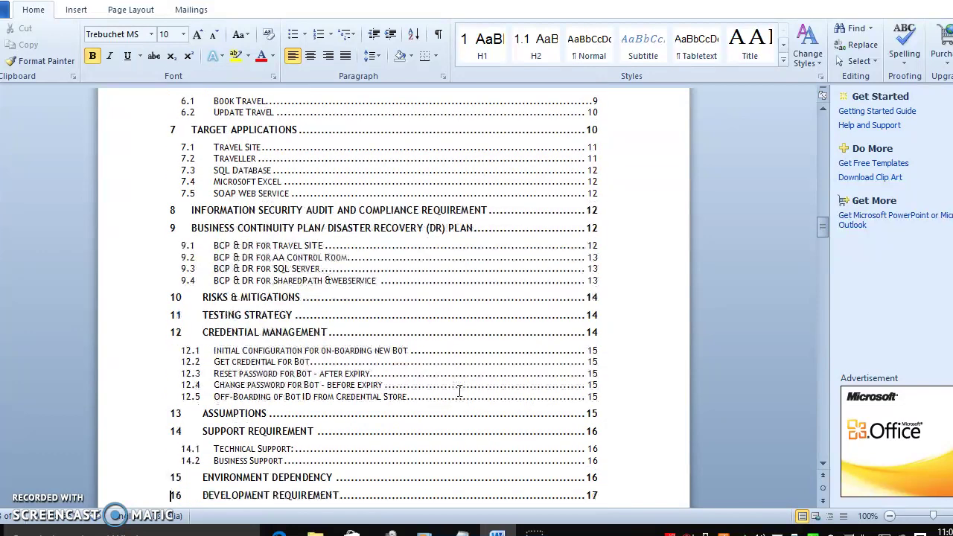
key(Down)
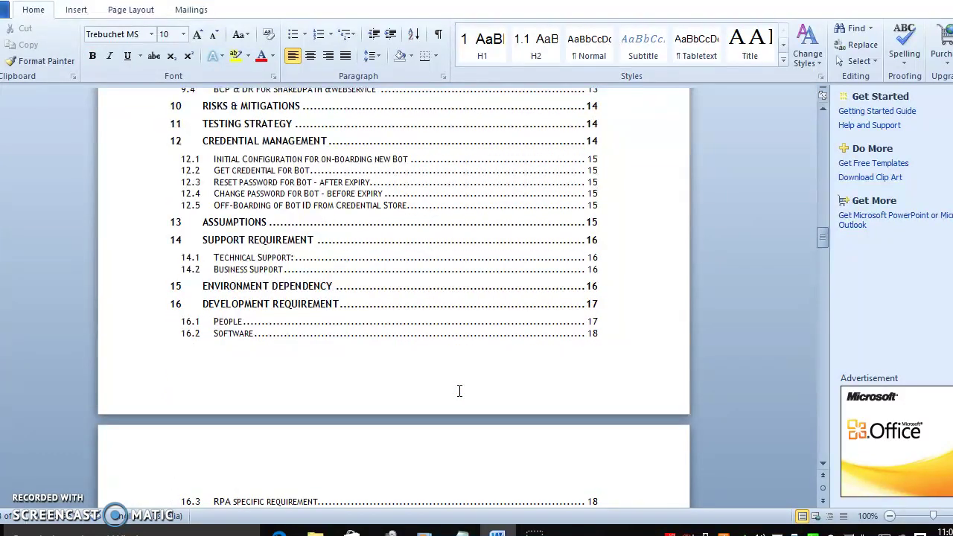
key(Down)
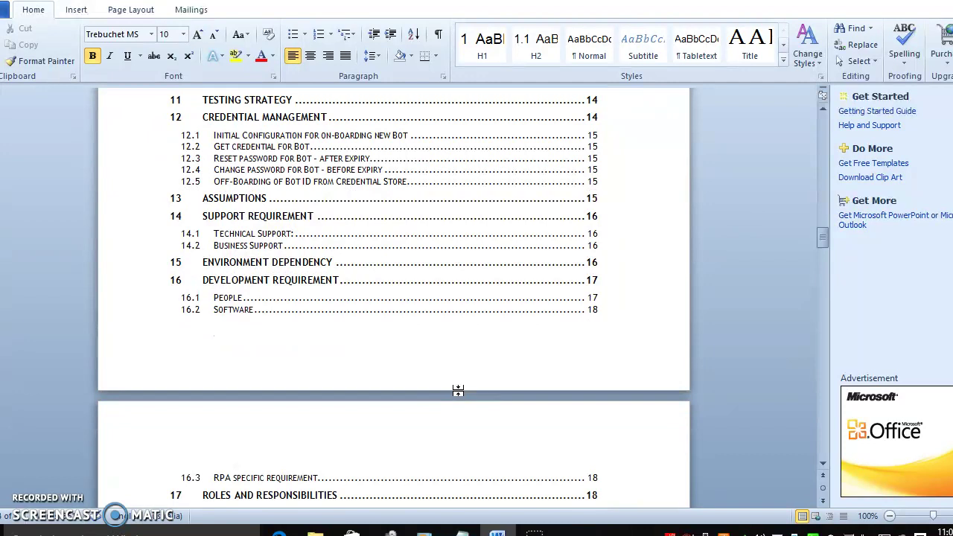
key(Down)
key(Down)
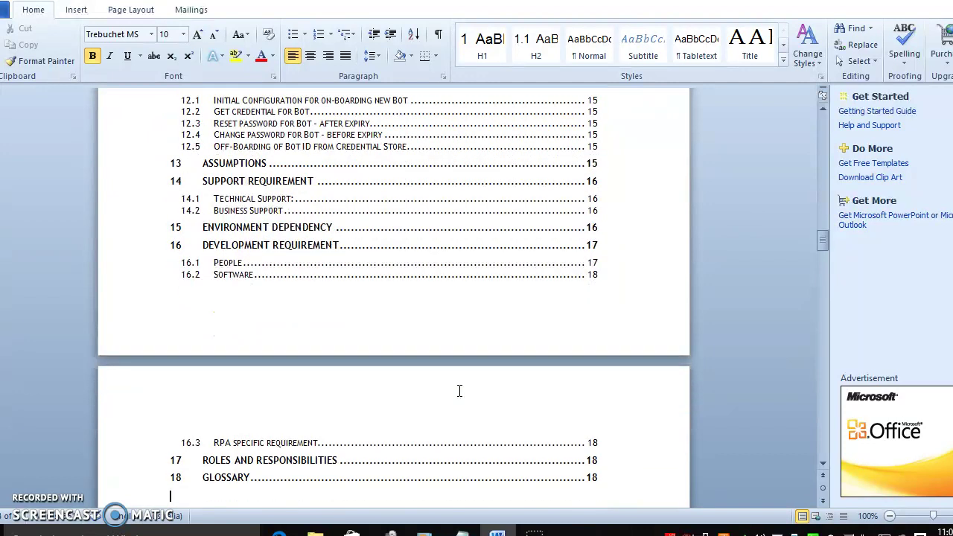
Insert four blank lines after the contents
key(Return)
key(Return)
key(Return)
key(Return)
key(Return)
key(Return)
key(Return)
key(Return)
key(Return)
key(Return)
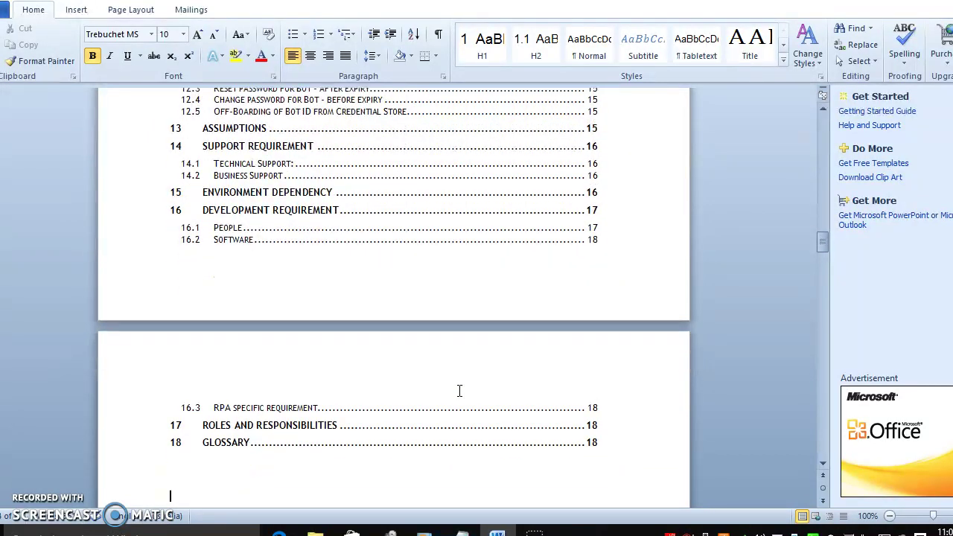
key(Return)
key(Return)
key(Return)
key(Return)
key(Return)
key(Return)
key(Return)
key(Return)
key(Return)
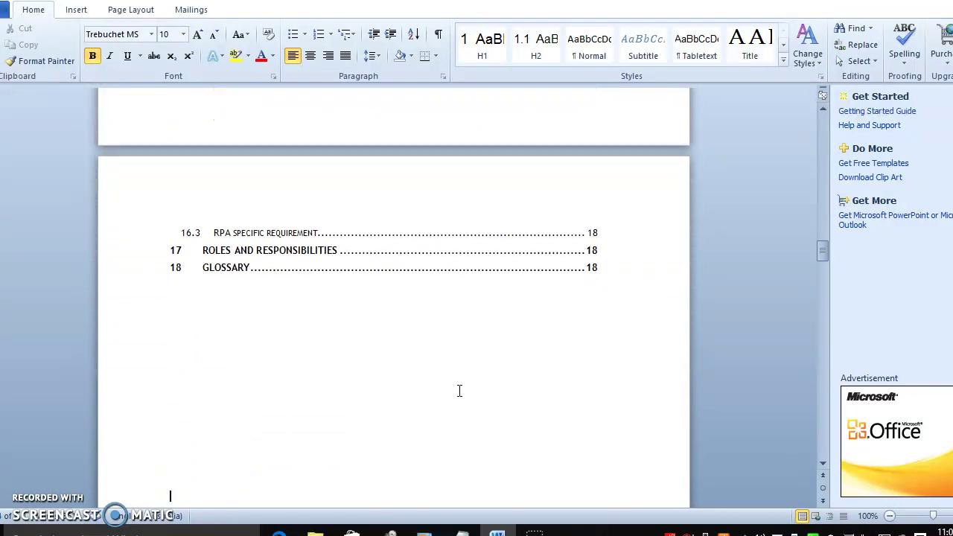
key(Return)
key(Return)
key(Return)
key(Return)
key(Return)
key(Return)
key(Return)
key(Return)
key(Return)
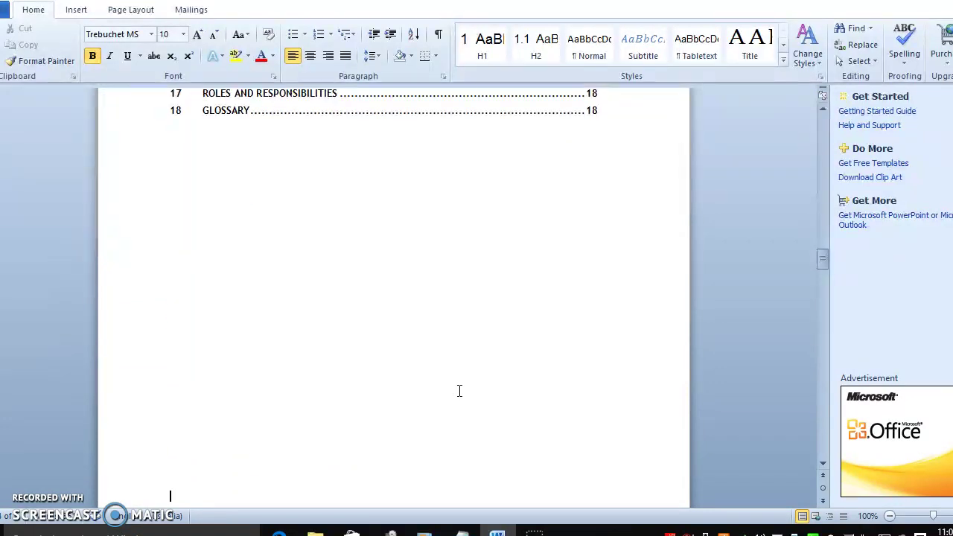
key(Return)
key(Return)
key(Return)
key(Return)
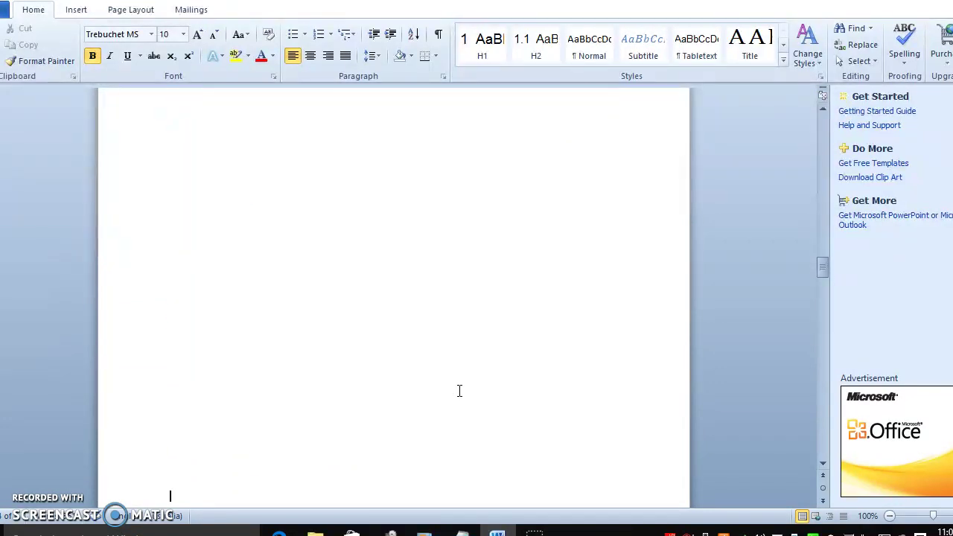
Type the 'High level solution overview' heading and its 'The following depicts the high-level solution overview...' paragraph
key(Down)
key(Down)
key(Down)
key(Down)
key(Down)
key(Down)
key(Down)
key(Down)
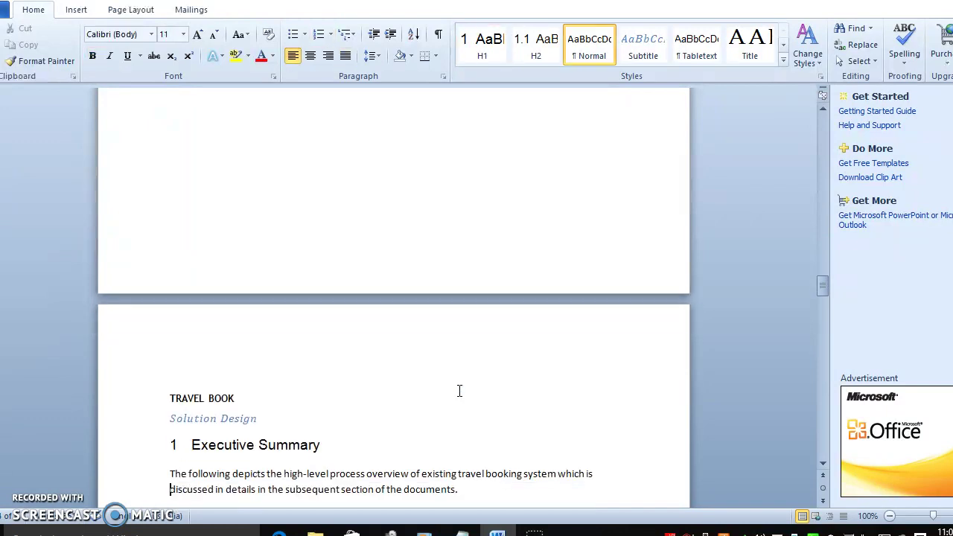
key(Down)
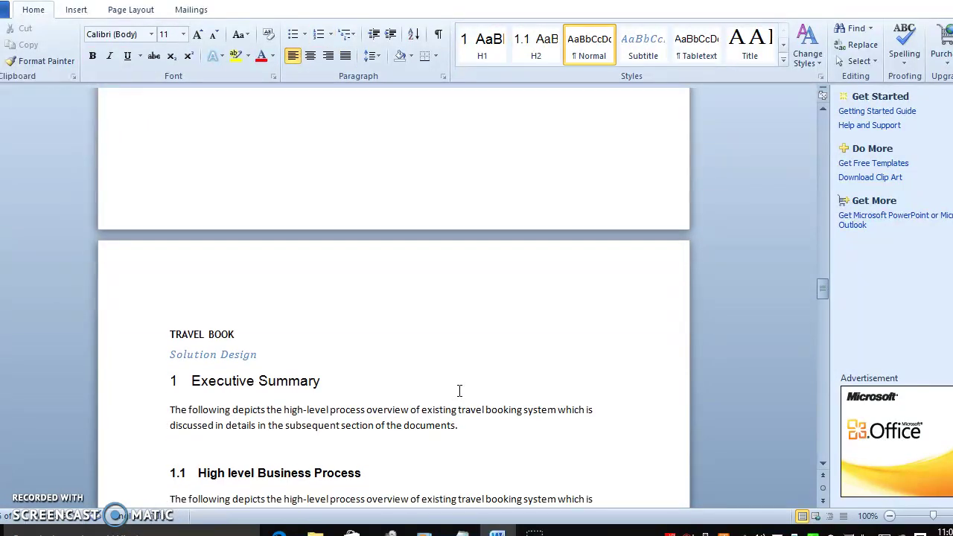
key(Down)
key(Down)
key(Down)
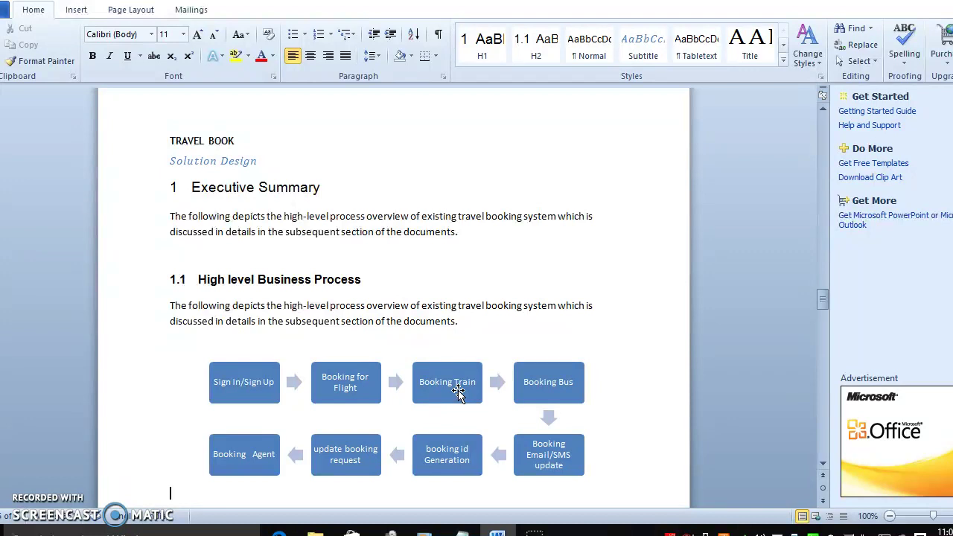
text(High level solution overview)
key(Return)
text(The following depicts the high-level solution overview of existing travel booking system which are discussed in details in the subsequent section of the documents.)
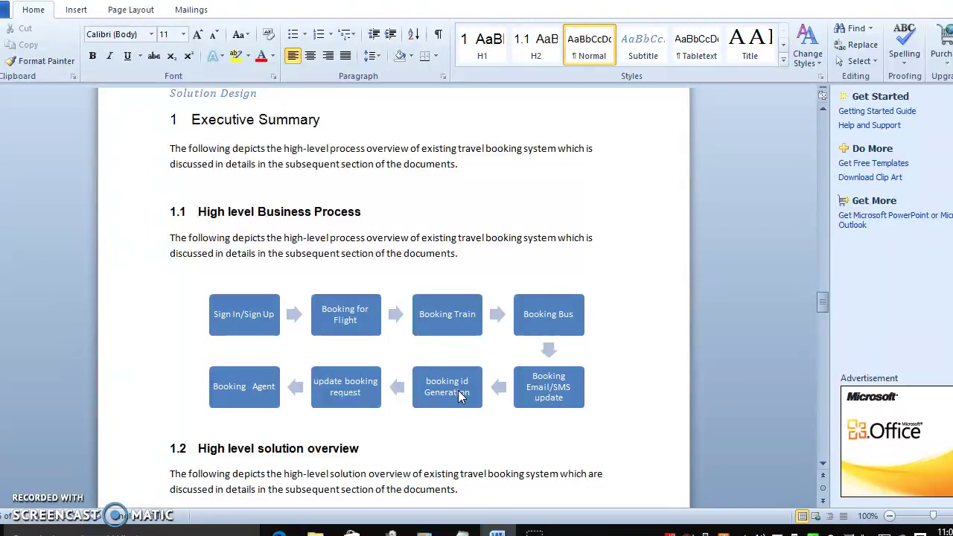
Review the 1.1 High level Business Process heading and its description paragraph
key(Down)
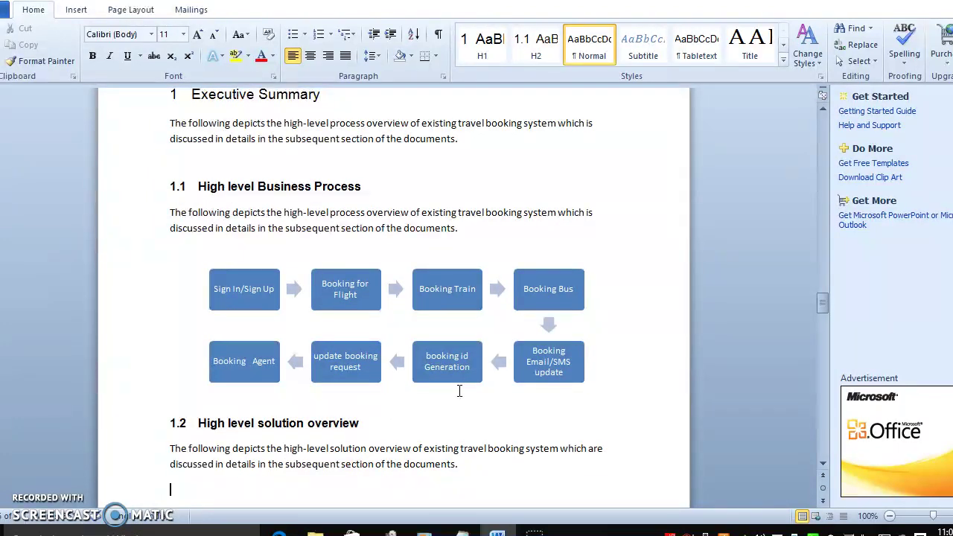
key(Up)
key(Up)
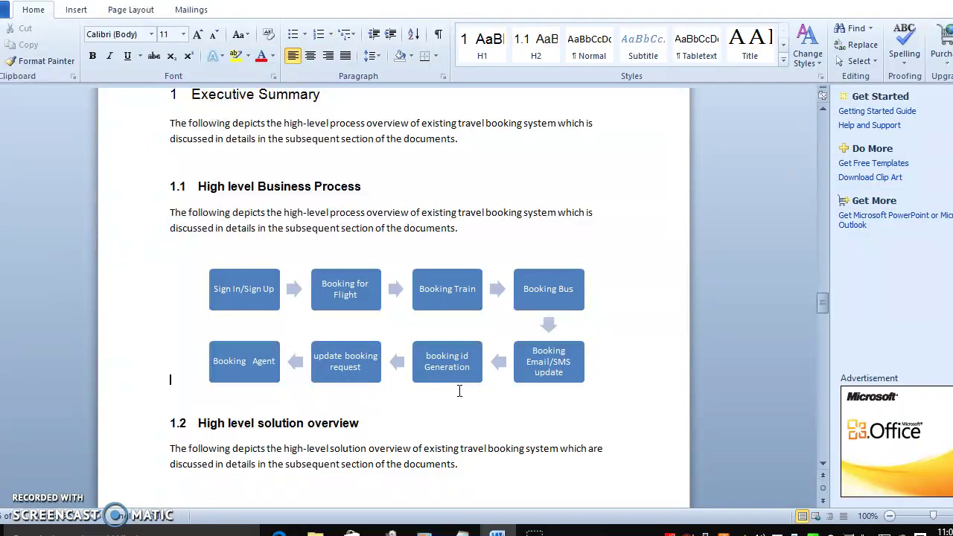
key(Up)
key(Up)
key(Up)
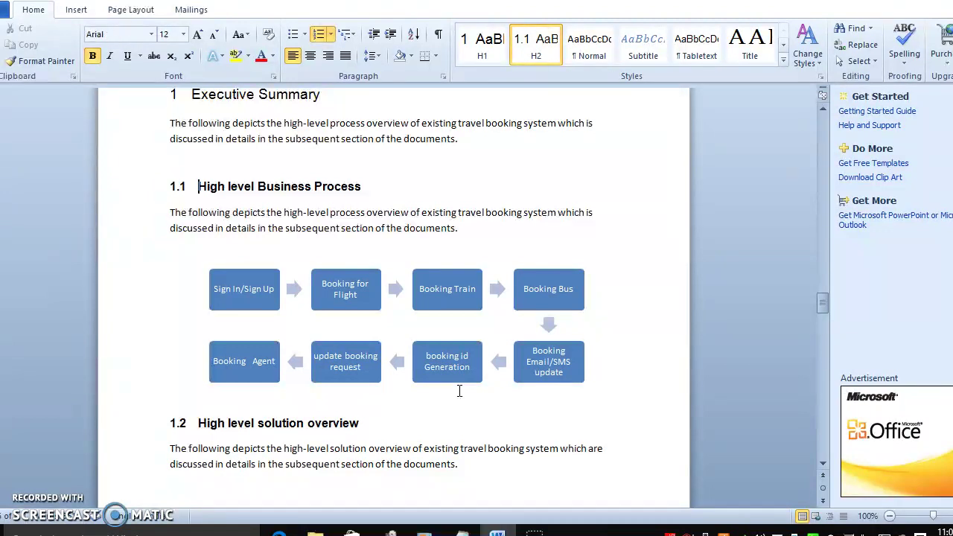
key(Down)
key(Down)
key(Down)
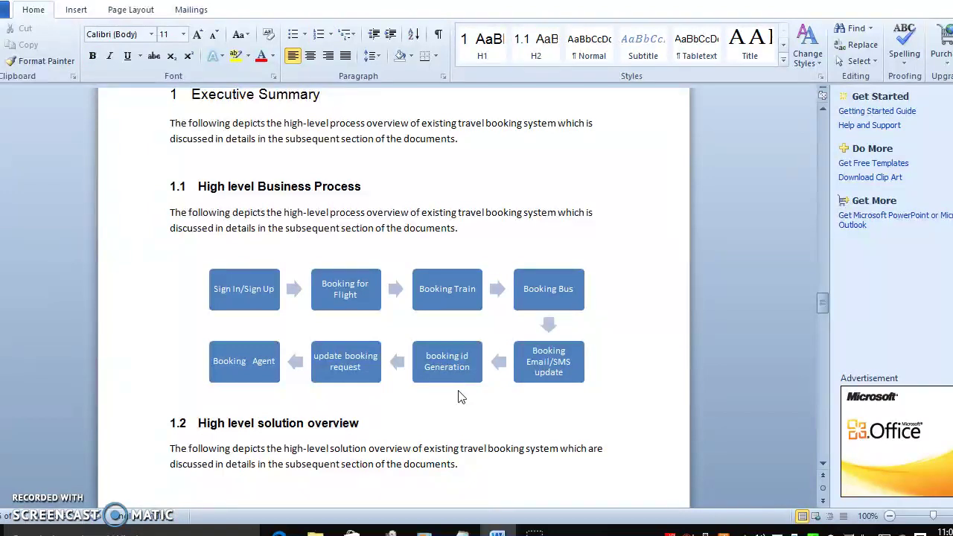
triple_click(372, 233)
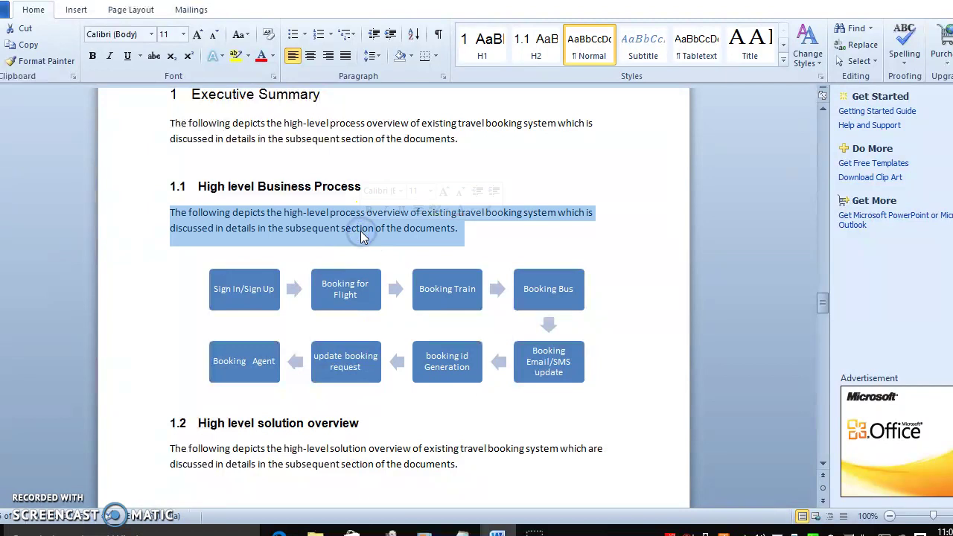
click(363, 236)
double_click(363, 236)
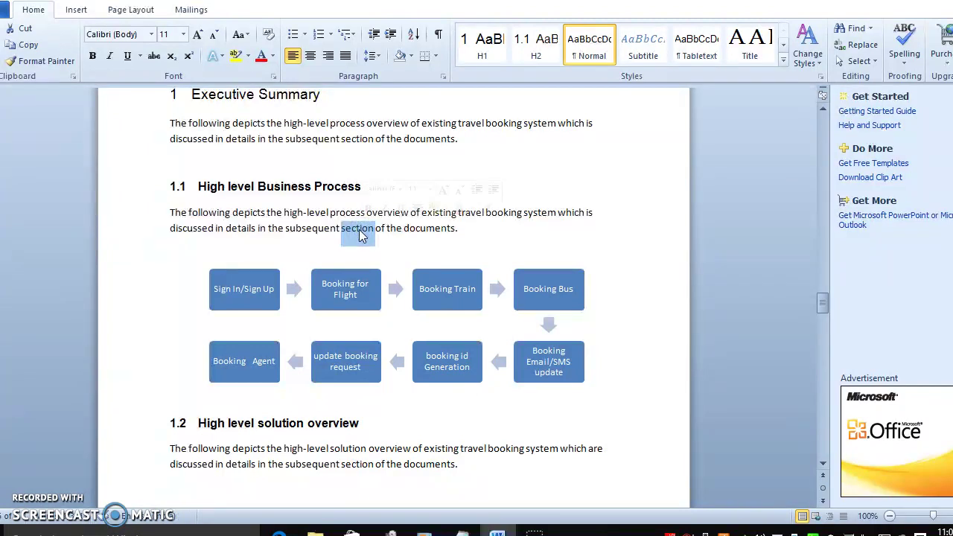
click(361, 233)
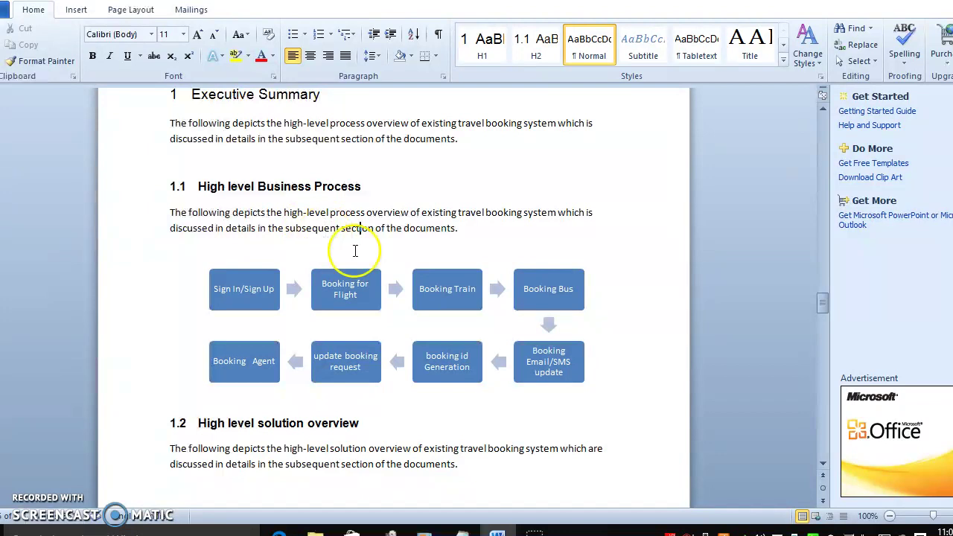
Inspect the booking id Generation and Booking Email/SMS update steps in the flow diagram
click(444, 361)
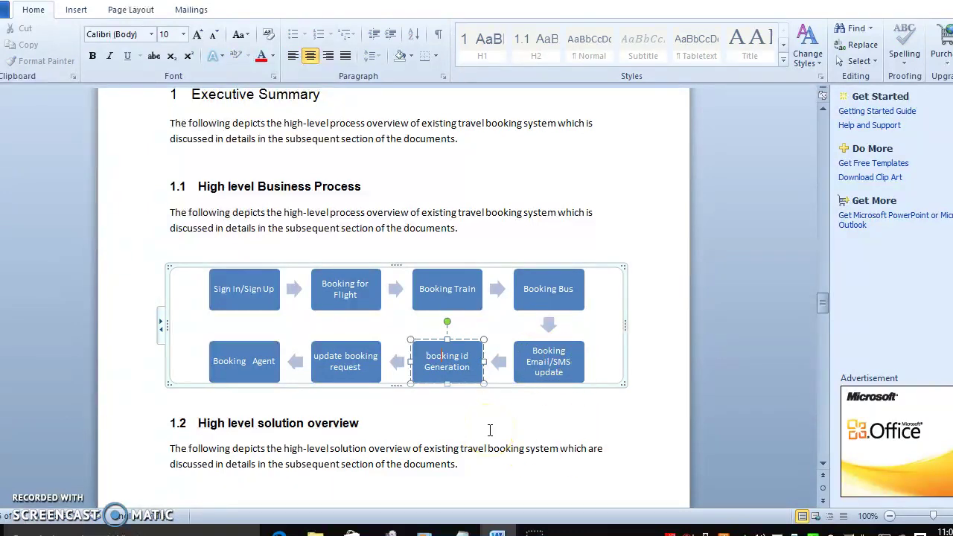
click(551, 361)
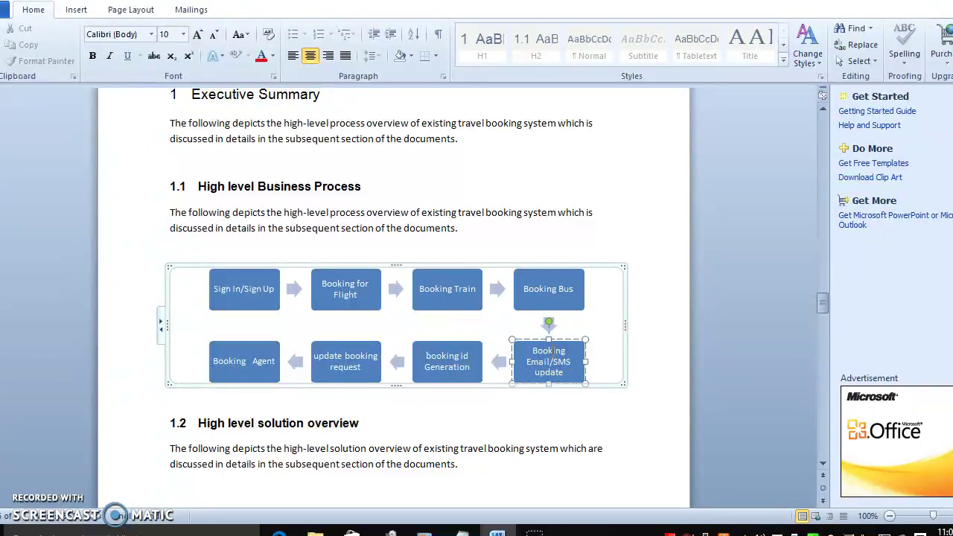
click(415, 193)
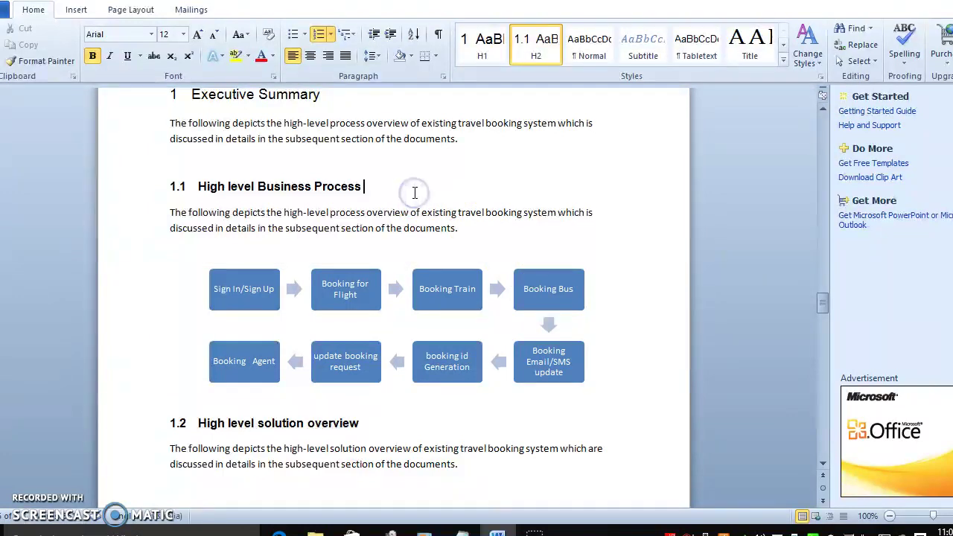
Move down to the ticketmaster picture and Plan Trip-to-Report timeline, briefly selecting the timeline
key(Down)
key(Down)
key(Down)
key(Down)
key(Down)
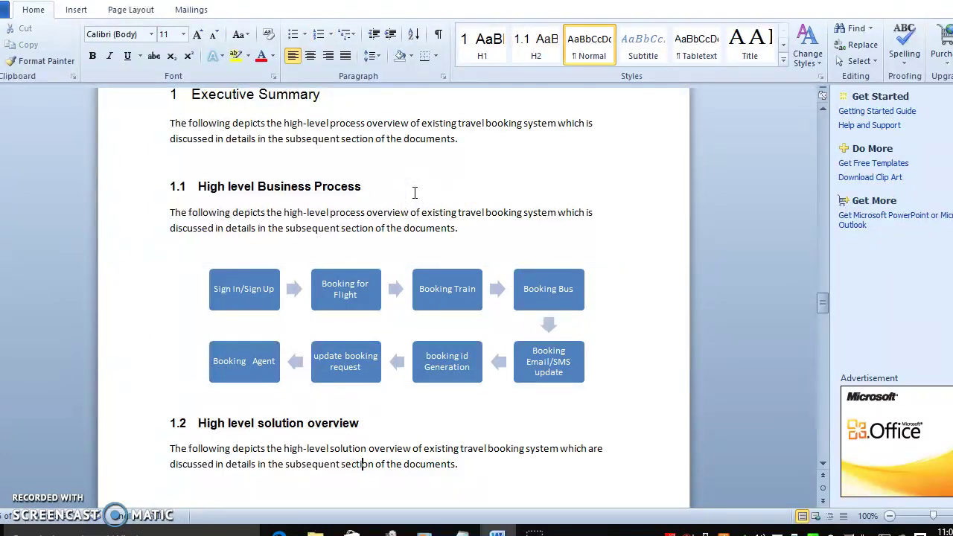
key(Down)
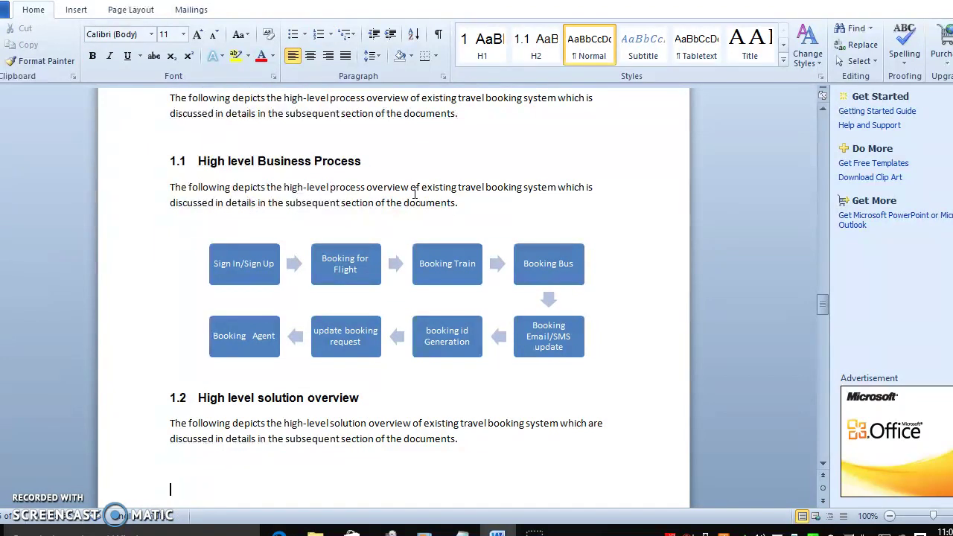
key(Down)
key(Down)
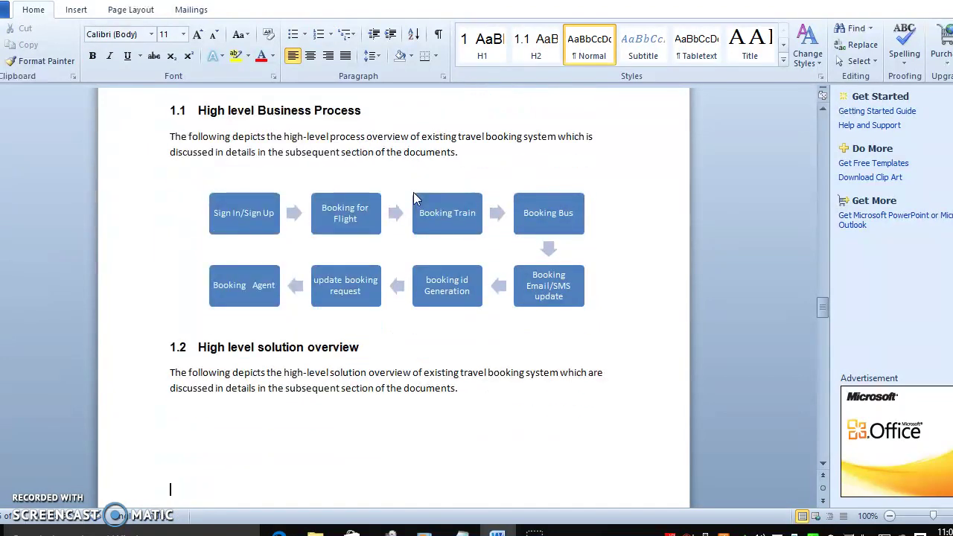
key(Down)
key(Down)
key(Down)
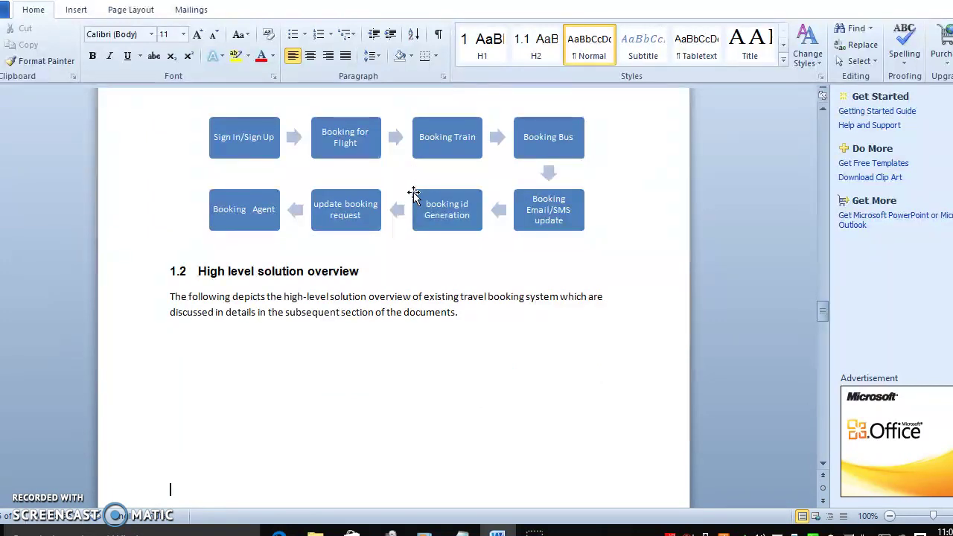
key(Down)
key(Down)
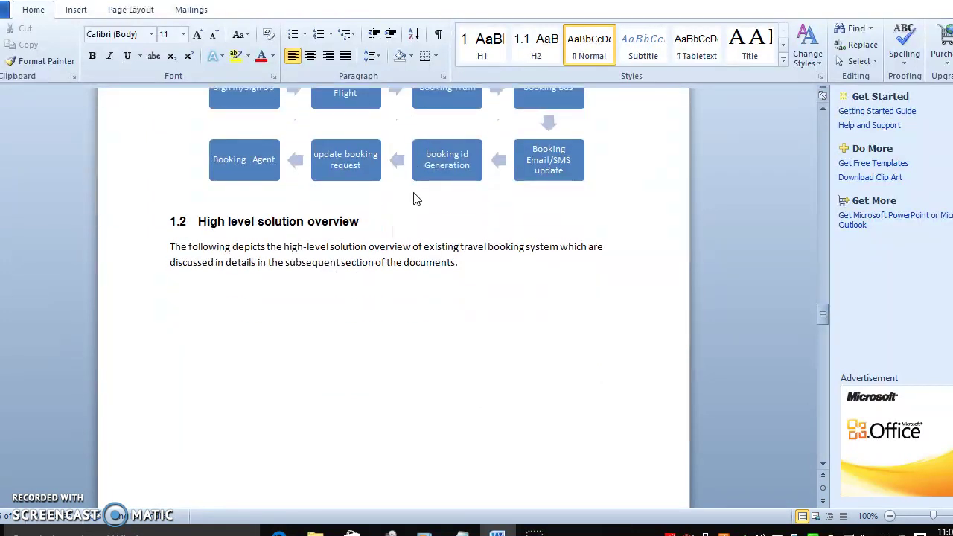
key(Down)
key(Down)
key(Down)
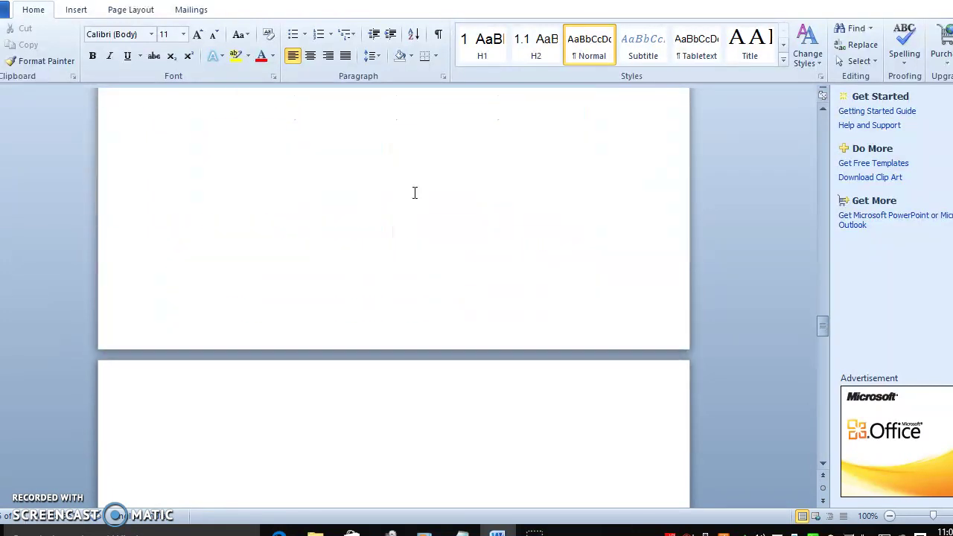
key(Down)
key(Down)
key(Down)
key(Down)
key(Down)
key(Down)
key(Down)
key(Down)
key(Down)
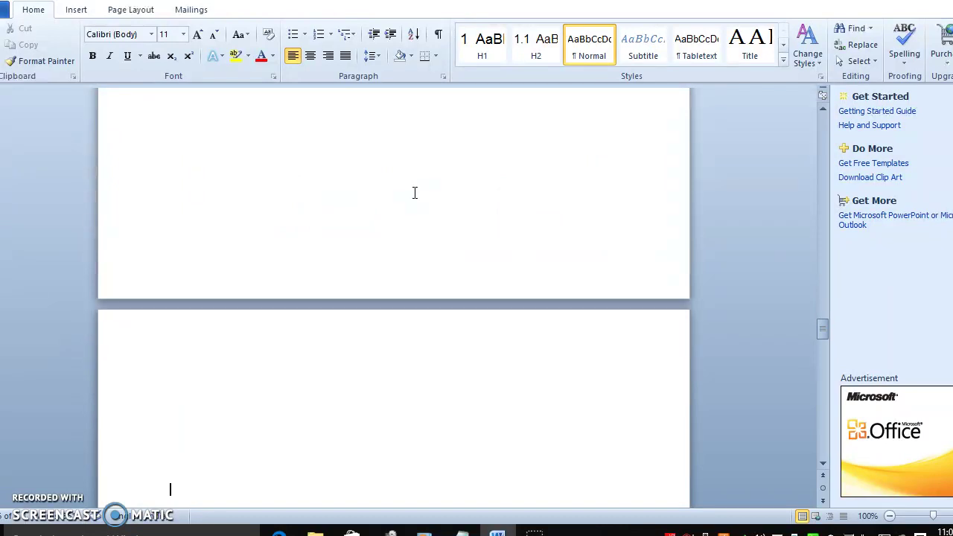
key(Down)
key(Down)
key(Down)
key(Down)
key(Down)
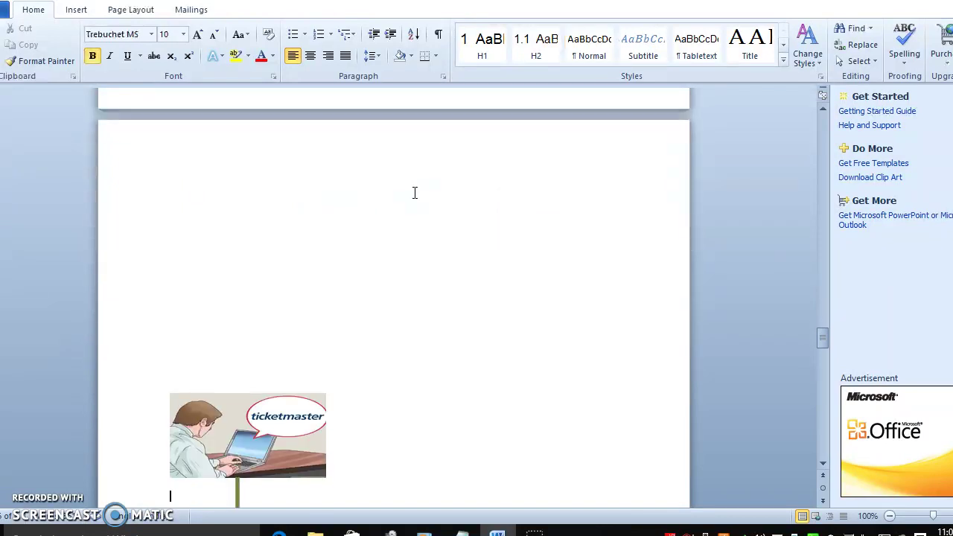
key(Down)
key(Down)
key(Down)
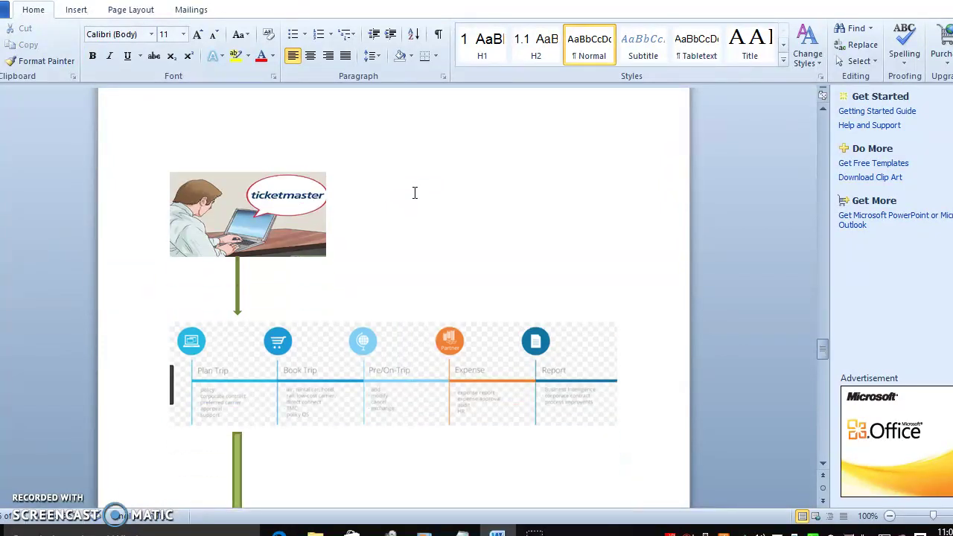
key(Down)
key(Down)
key(Down)
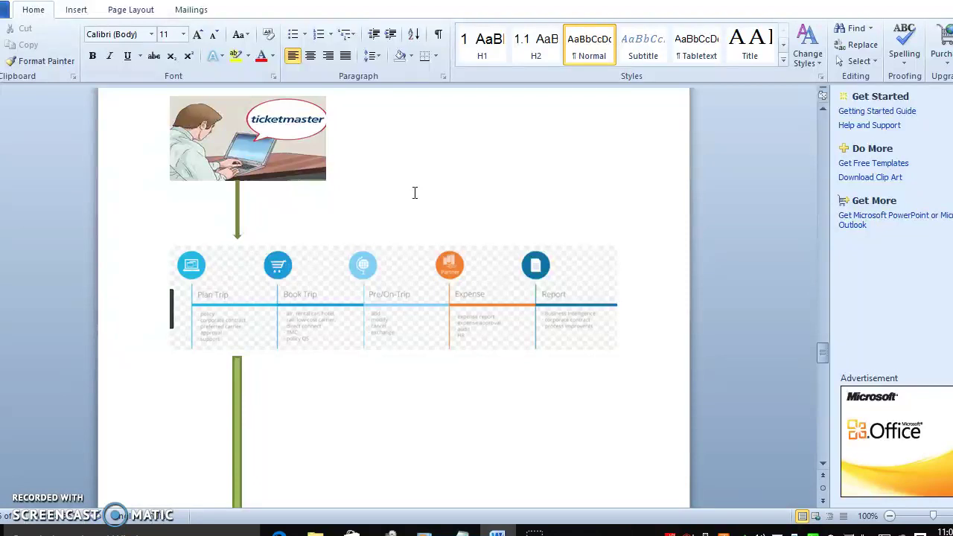
key(Down)
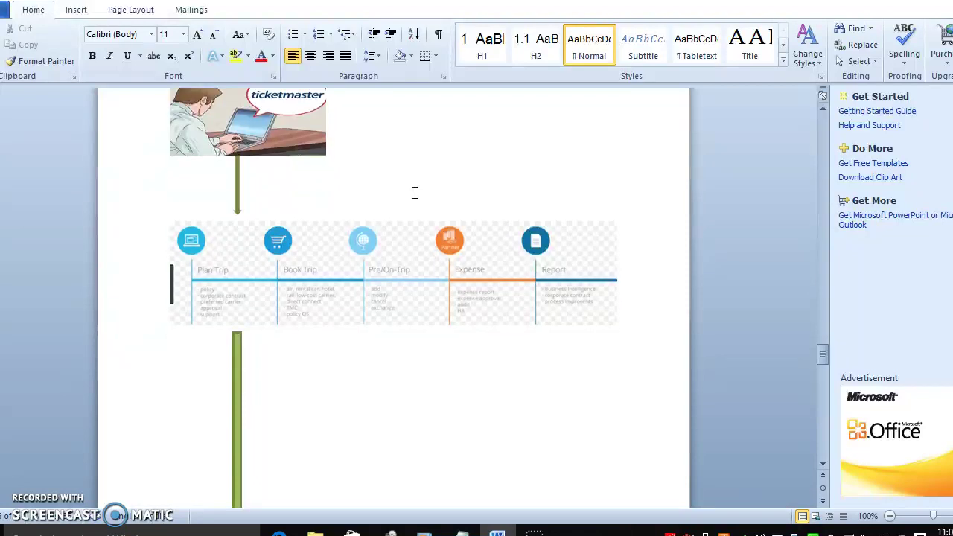
key(shift+Up)
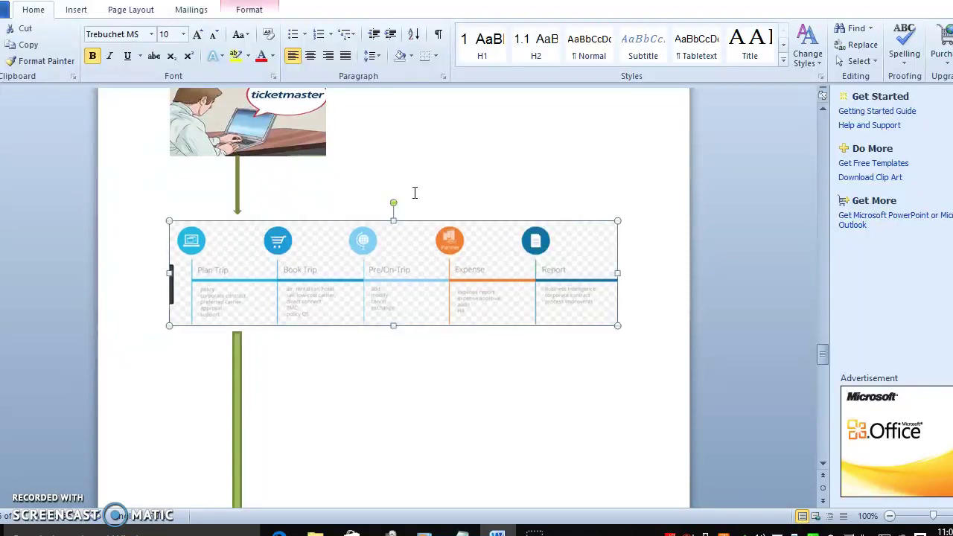
key(Left)
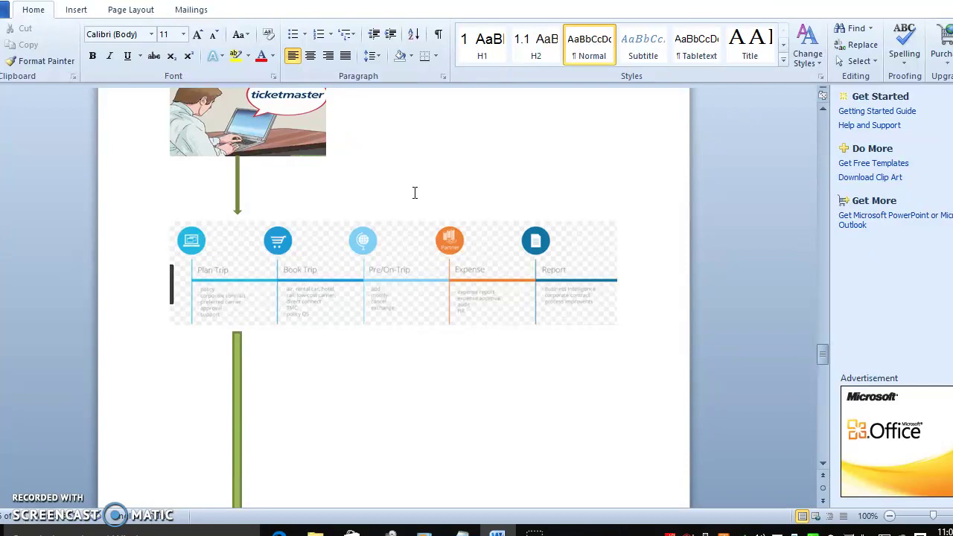
Scroll to the next page, then select and release the booking-engine architecture diagram
scroll(415, 193, down, 1)
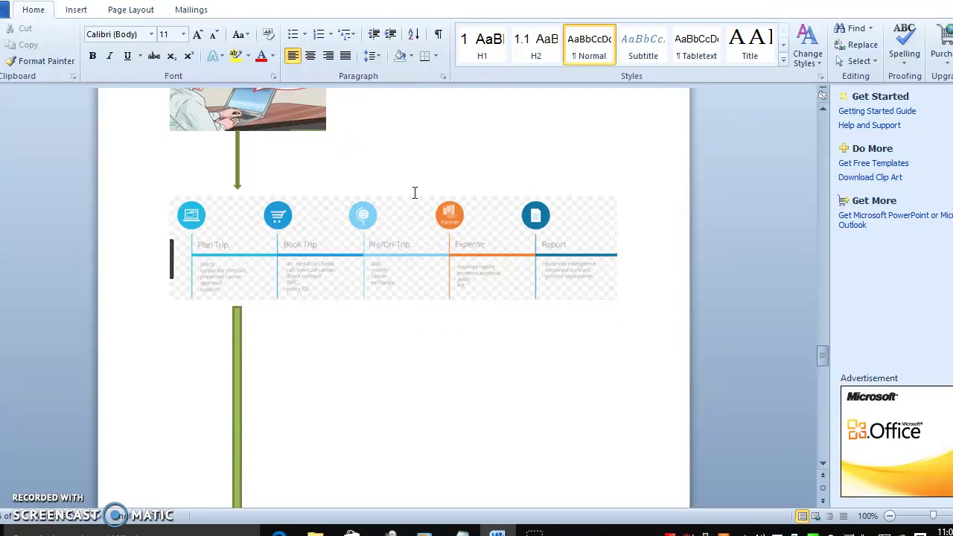
scroll(414, 193, down, 10)
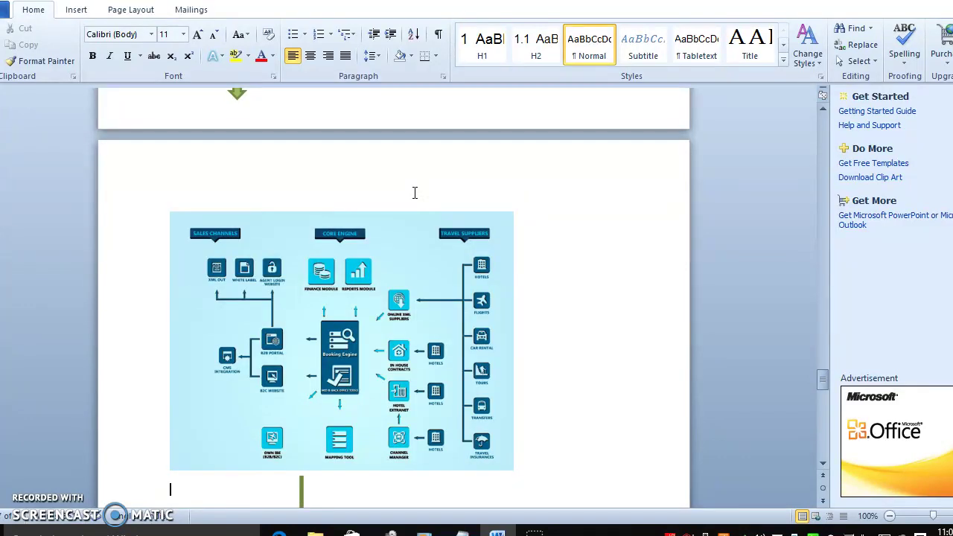
scroll(415, 193, down, 1)
scroll(415, 193, down, 10)
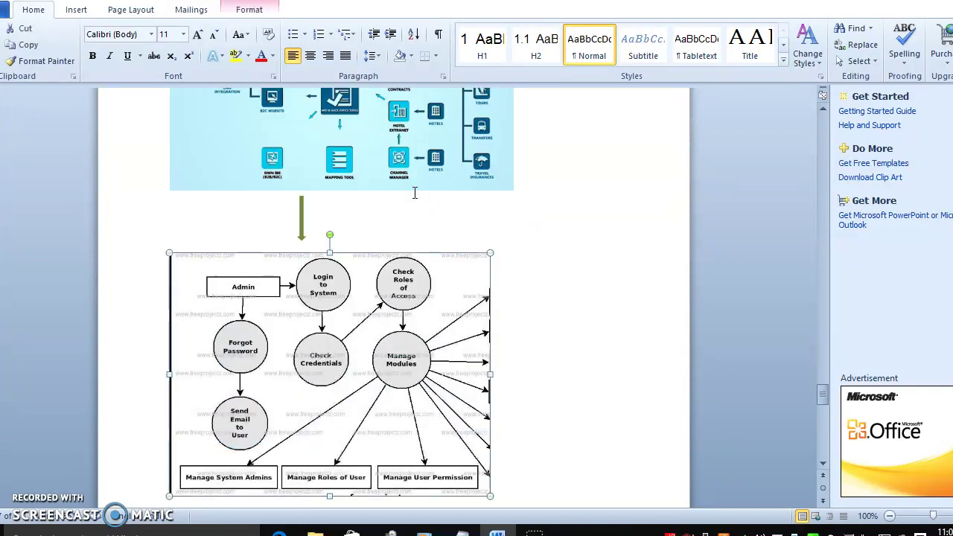
scroll(415, 193, up, 6)
click(415, 193)
scroll(414, 194, up, 5)
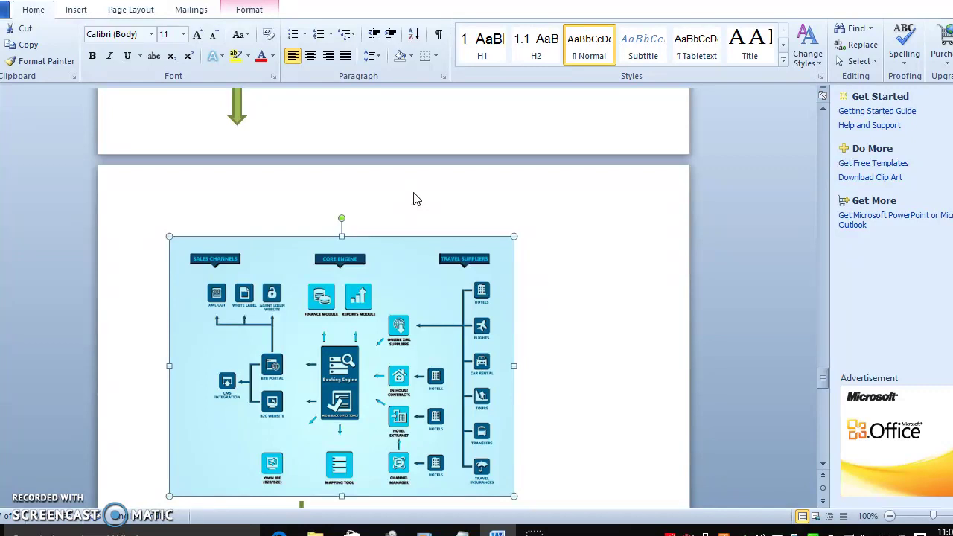
click(414, 193)
scroll(415, 193, down, 1)
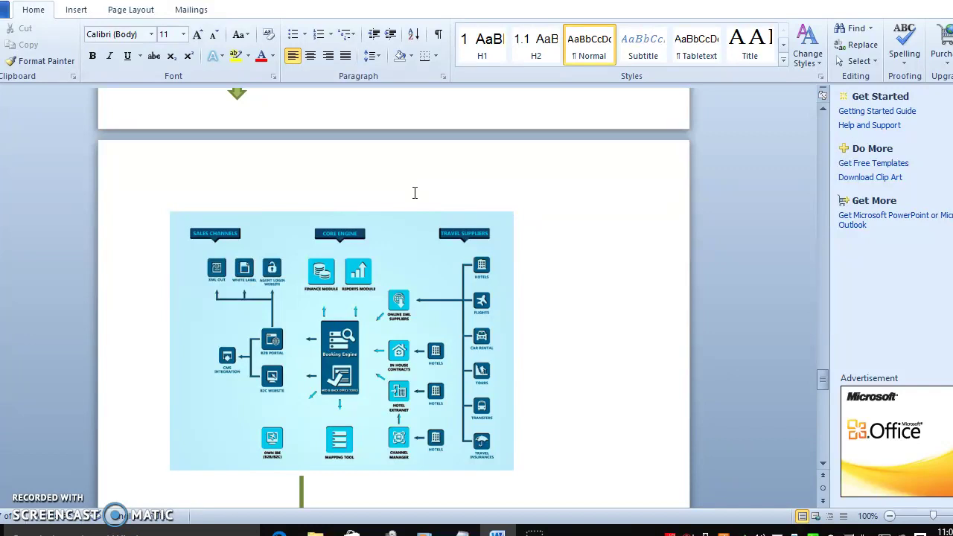
scroll(415, 192, down, 1)
Jump down to the admin data-flow diagram where Manage Modules branches into admins, roles and permissions
key(shift+Down)
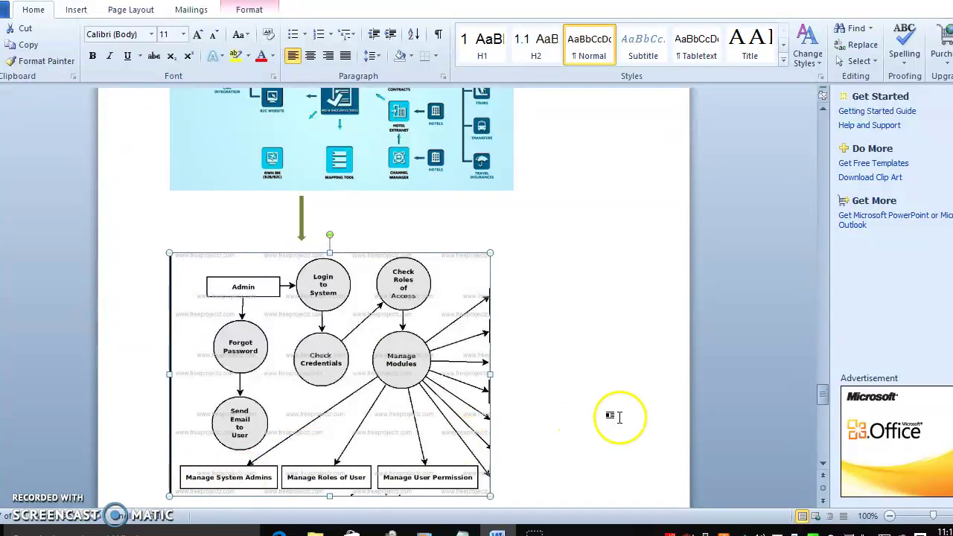
Scroll past the admin flowchart to the corporate travel journey graphic with Planning, Booking and Travelling
click(824, 466)
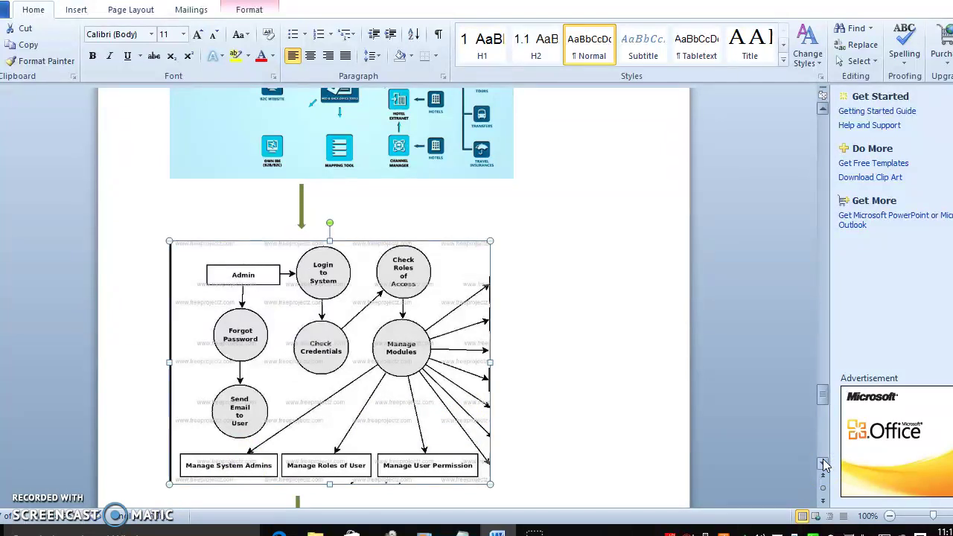
click(823, 464)
click(824, 463)
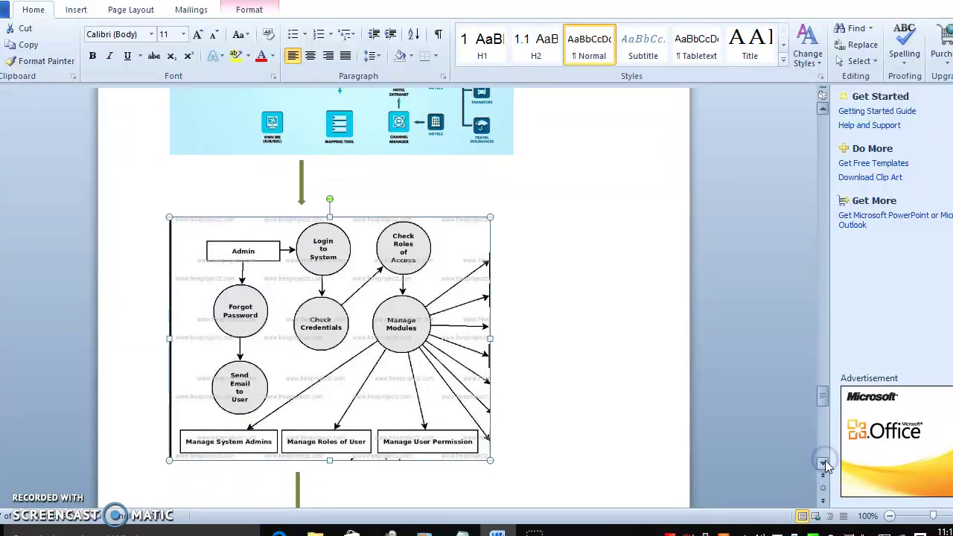
click(822, 466)
click(822, 466)
click(822, 466)
click(822, 466)
click(821, 466)
click(822, 466)
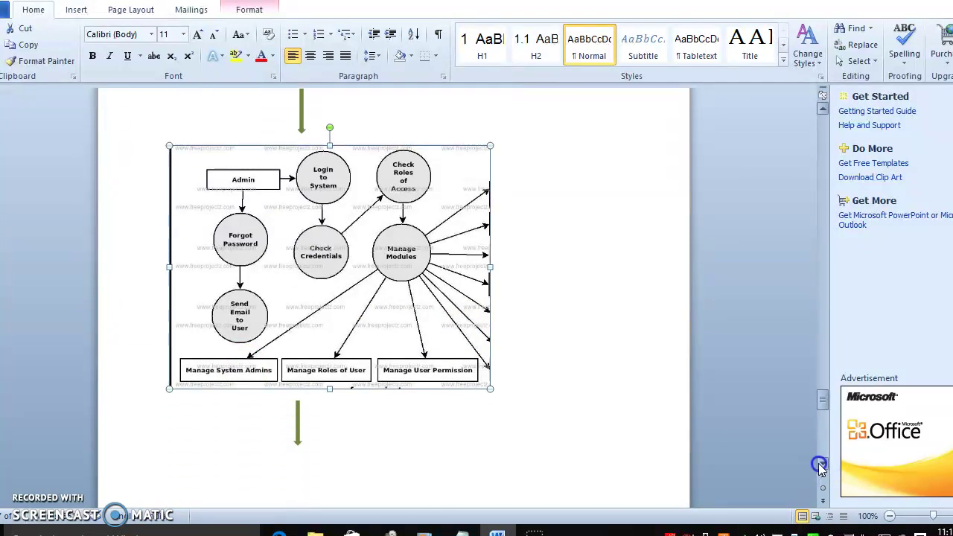
click(822, 466)
click(822, 466)
click(822, 466)
click(822, 466)
click(822, 466)
click(822, 466)
click(822, 466)
click(822, 466)
click(822, 466)
drag(821, 466, 821, 466)
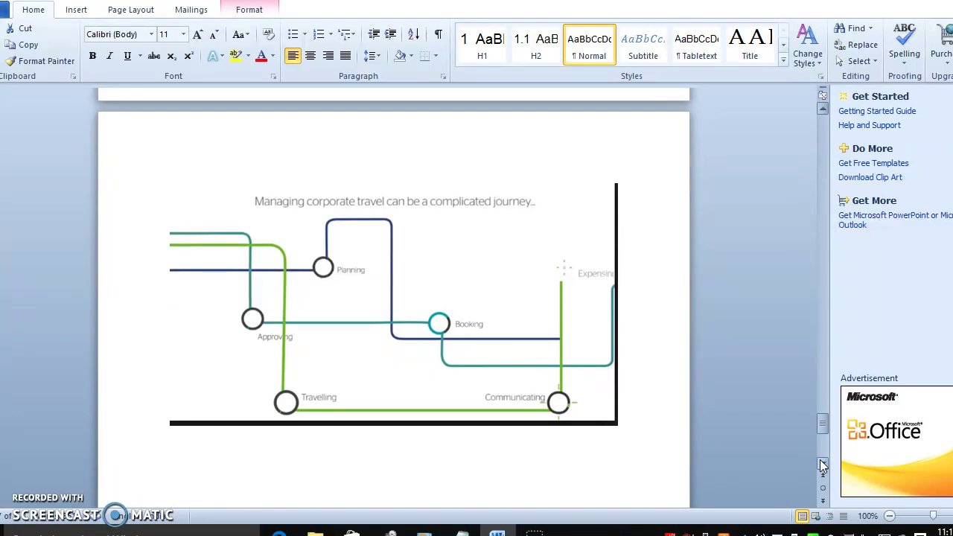
drag(822, 466, 821, 465)
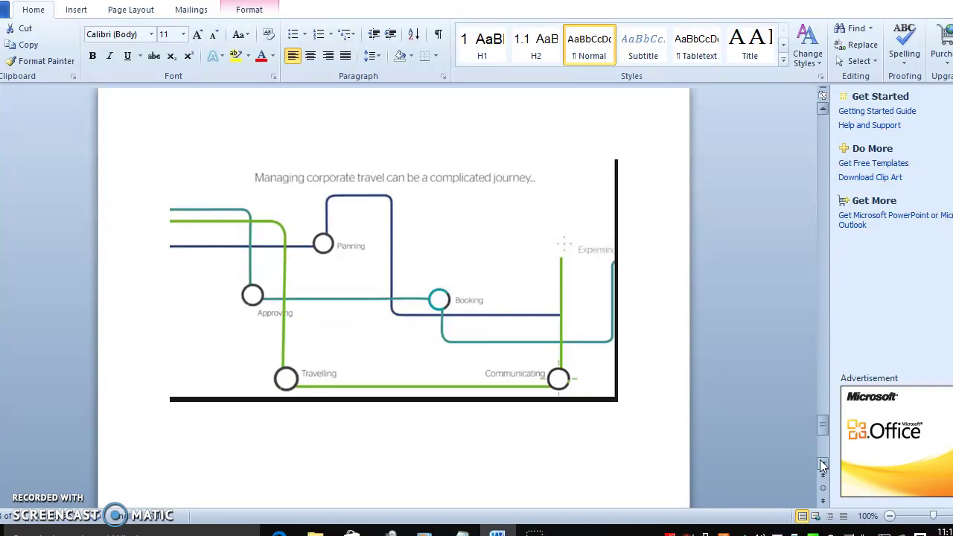
click(822, 465)
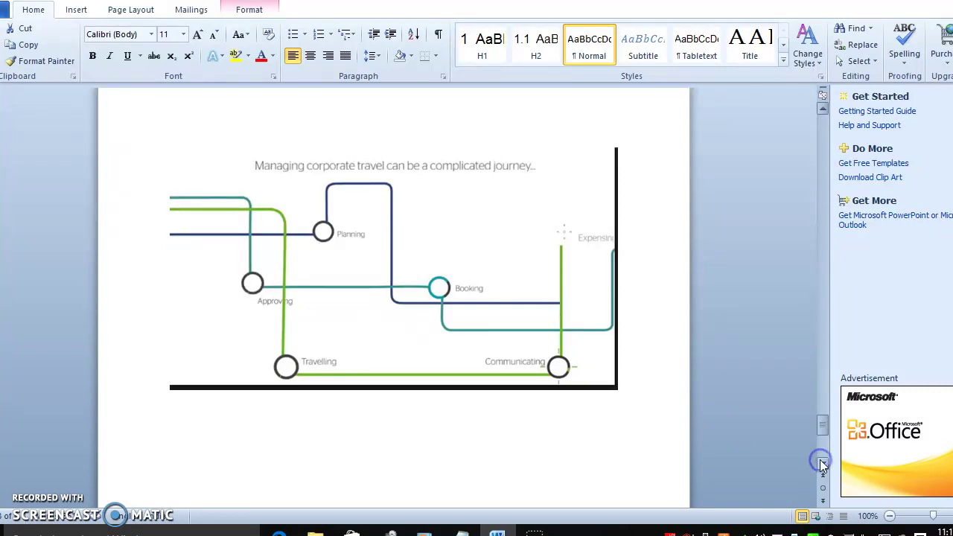